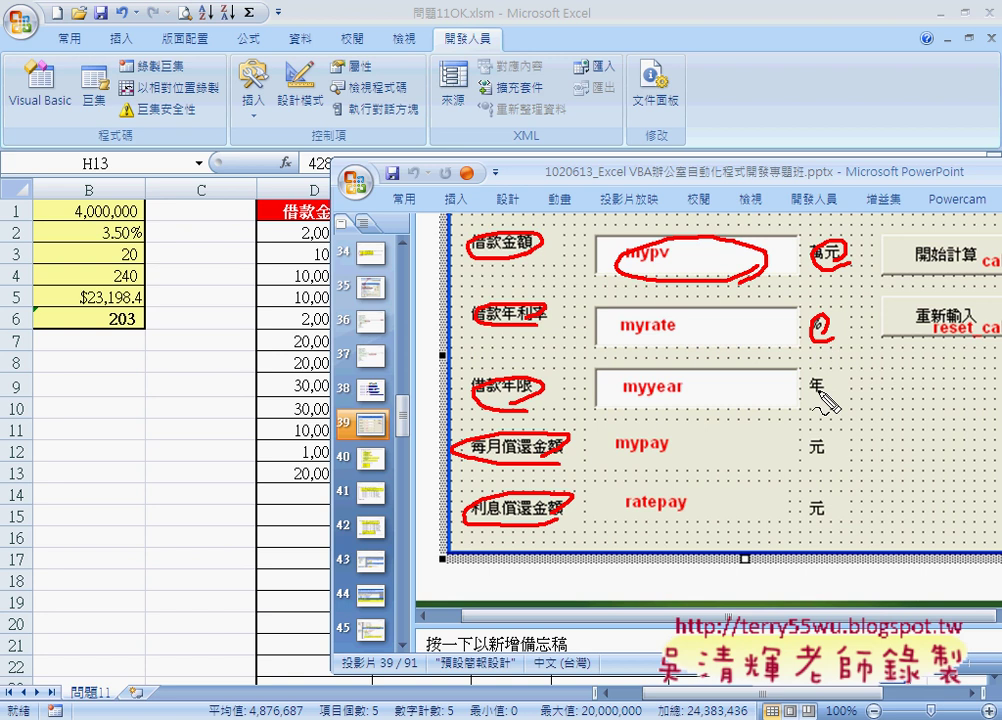
Circle the 年/元 units and the mypay and ratepay fields on slide 39, then erase all ink.
{"action": "left_click_drag", "start_coordinate": [826, 370], "coordinate": [814, 392]}
{"action": "mouse_move", "coordinate": [822, 445]}
{"action": "left_mouse_down"}
{"action": "mouse_move", "coordinate": [827, 458]}
{"action": "mouse_move", "coordinate": [834, 452]}
{"action": "left_mouse_up"}
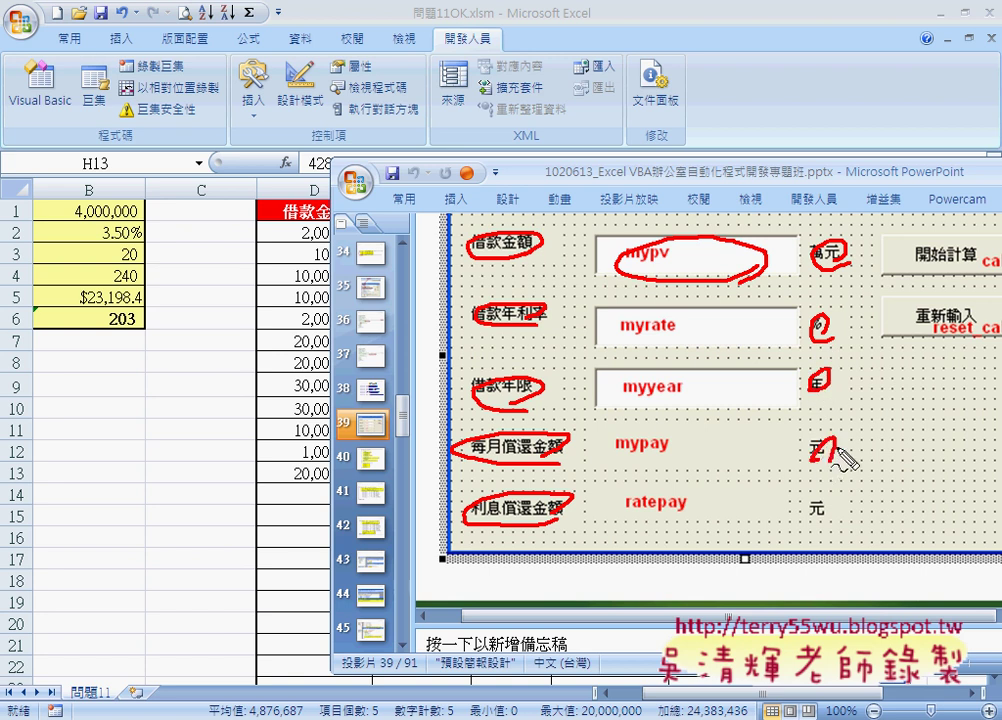
{"action": "left_click_drag", "start_coordinate": [846, 505], "coordinate": [840, 500]}
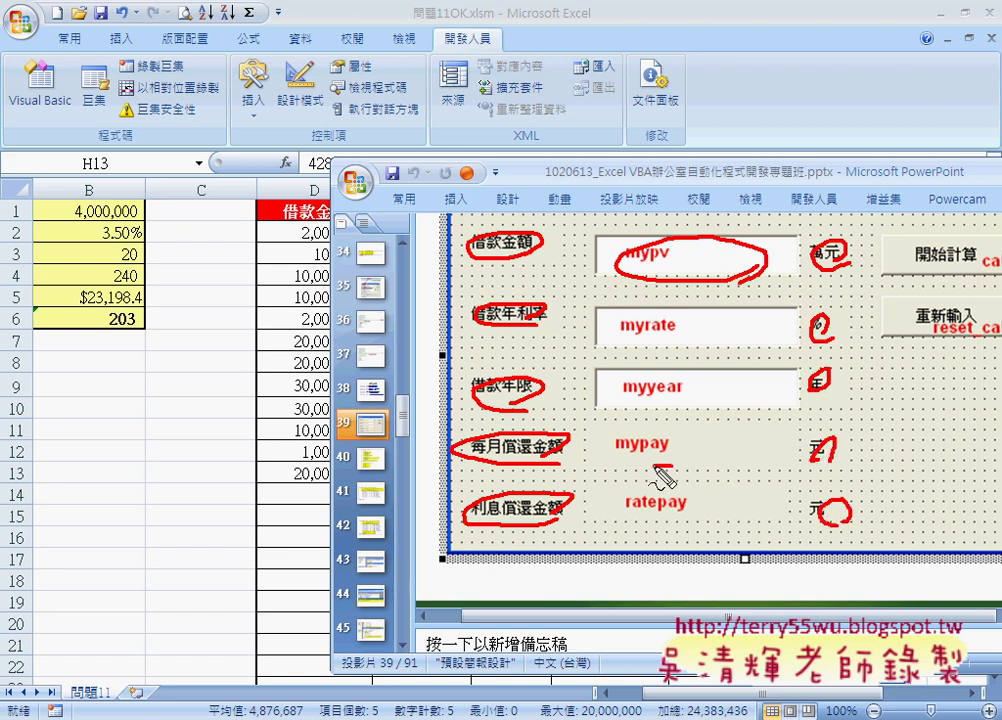
{"action": "left_click_drag", "start_coordinate": [635, 438], "coordinate": [716, 468]}
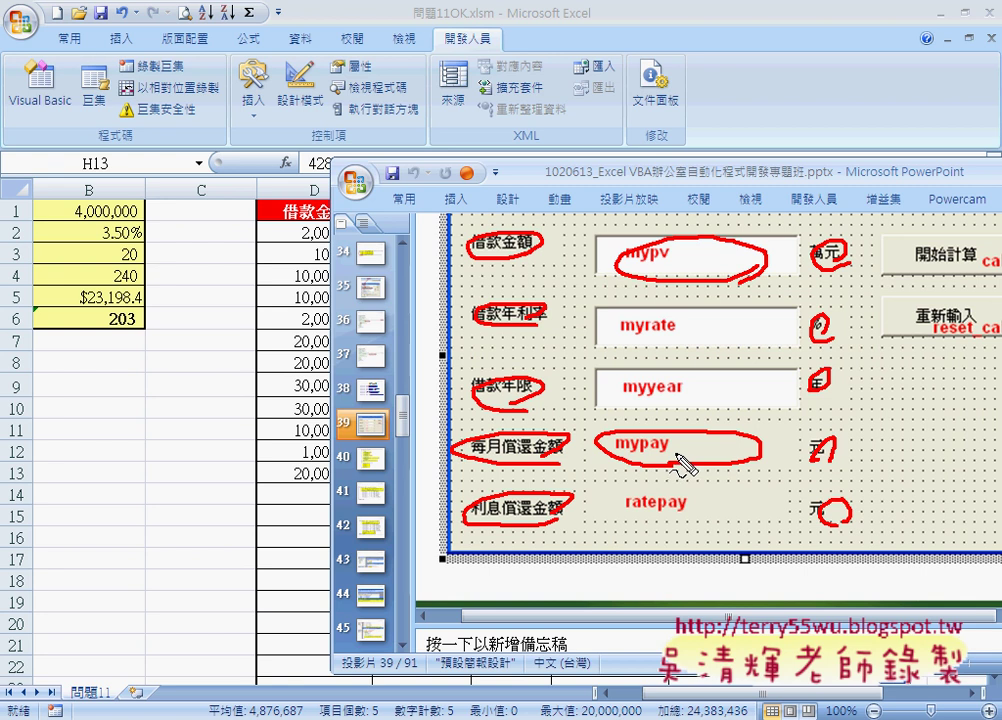
{"action": "left_click_drag", "start_coordinate": [707, 537], "coordinate": [697, 508]}
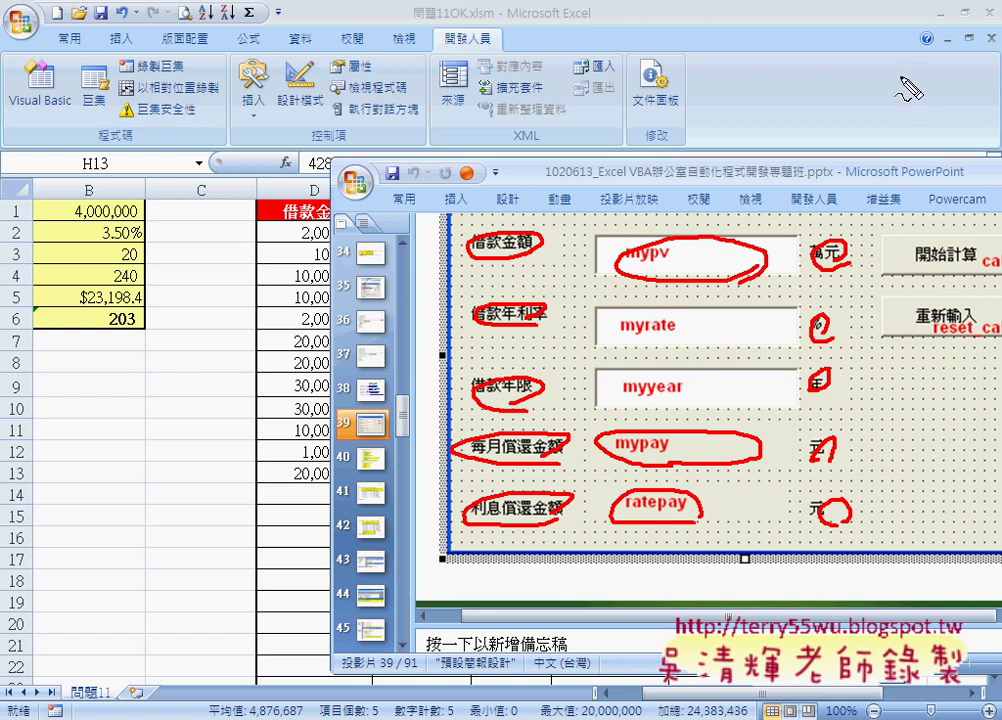
{"action": "key", "text": "Escape"}
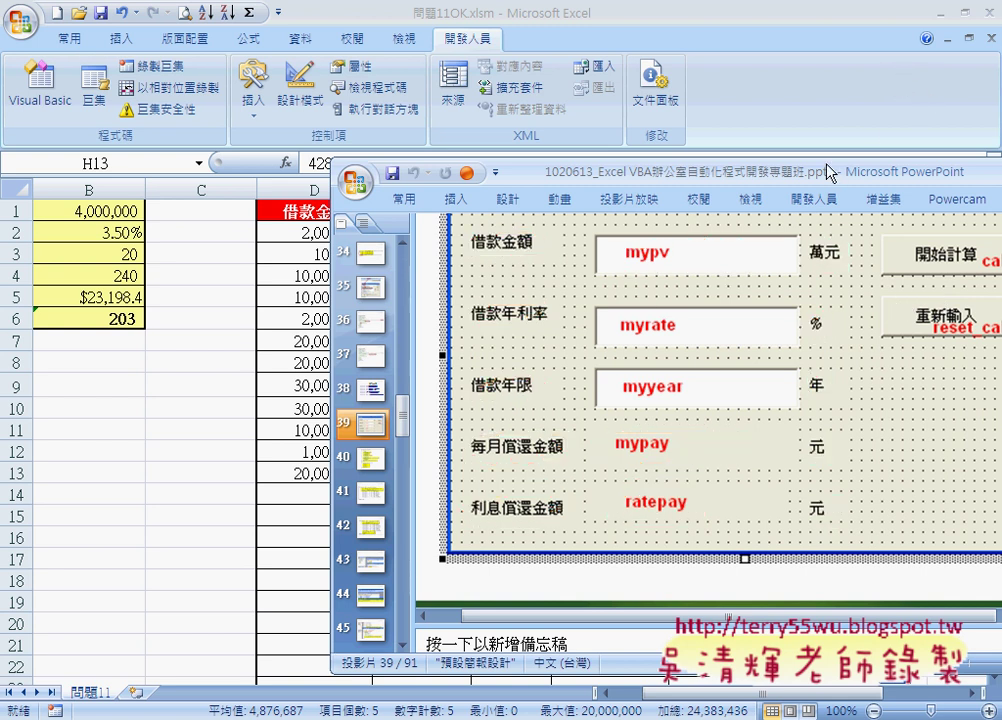
{"action": "left_click_drag", "start_coordinate": [840, 170], "coordinate": [708, 162]}
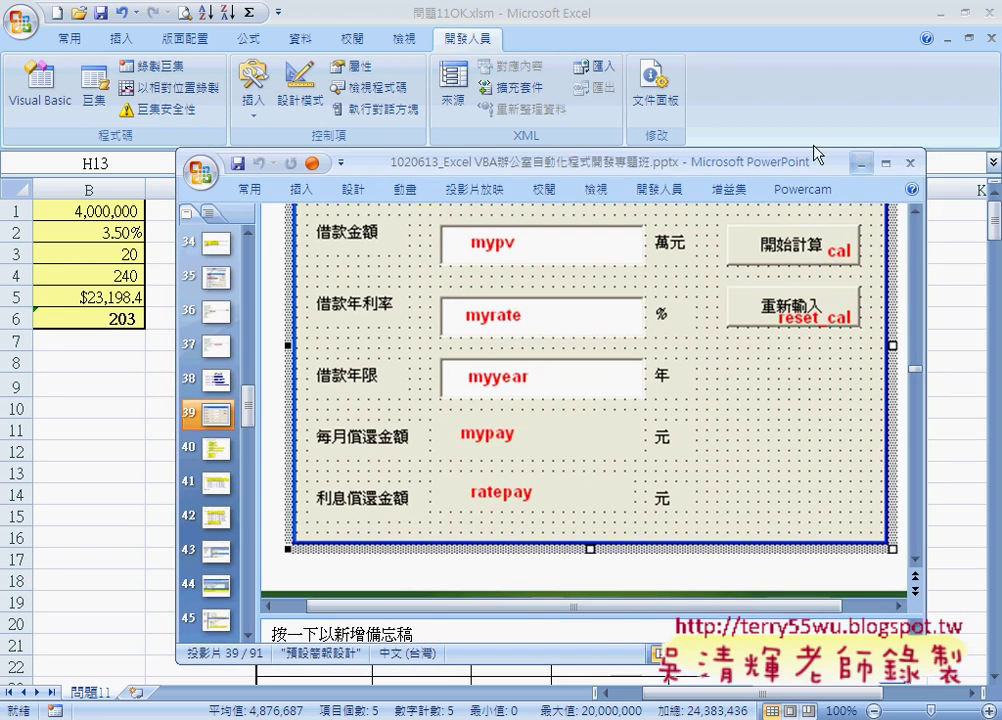
Minimize PowerPoint, open the VBA editor with Alt+F11, and insert UserForm1 into 問題11.xlsx.
{"action": "left_click", "coordinate": [859, 163]}
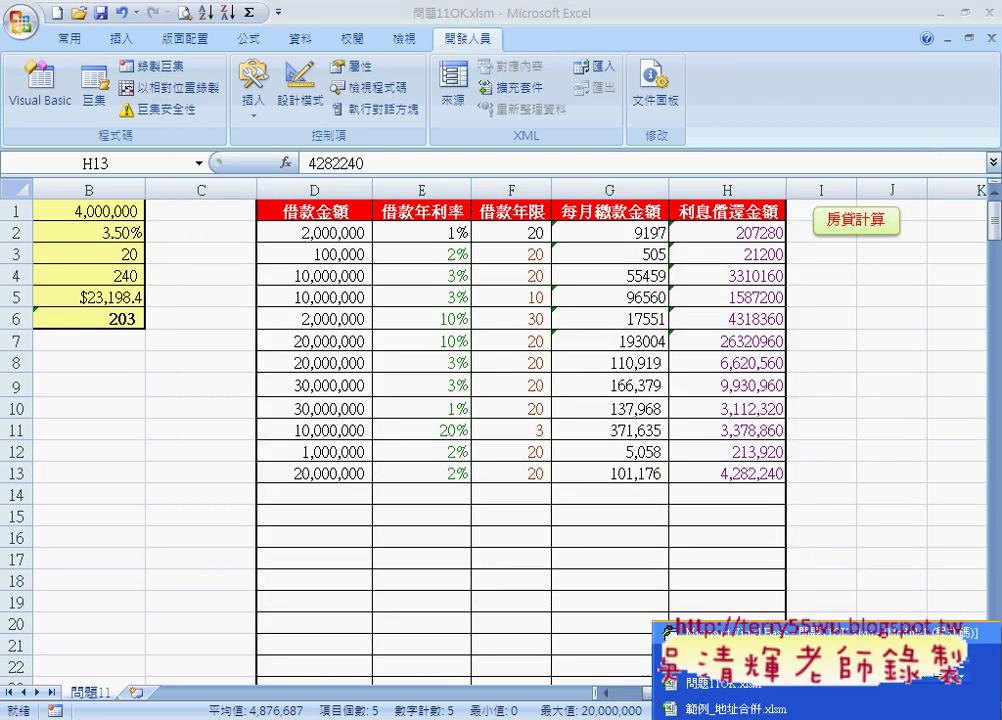
{"action": "key", "text": "alt+F11"}
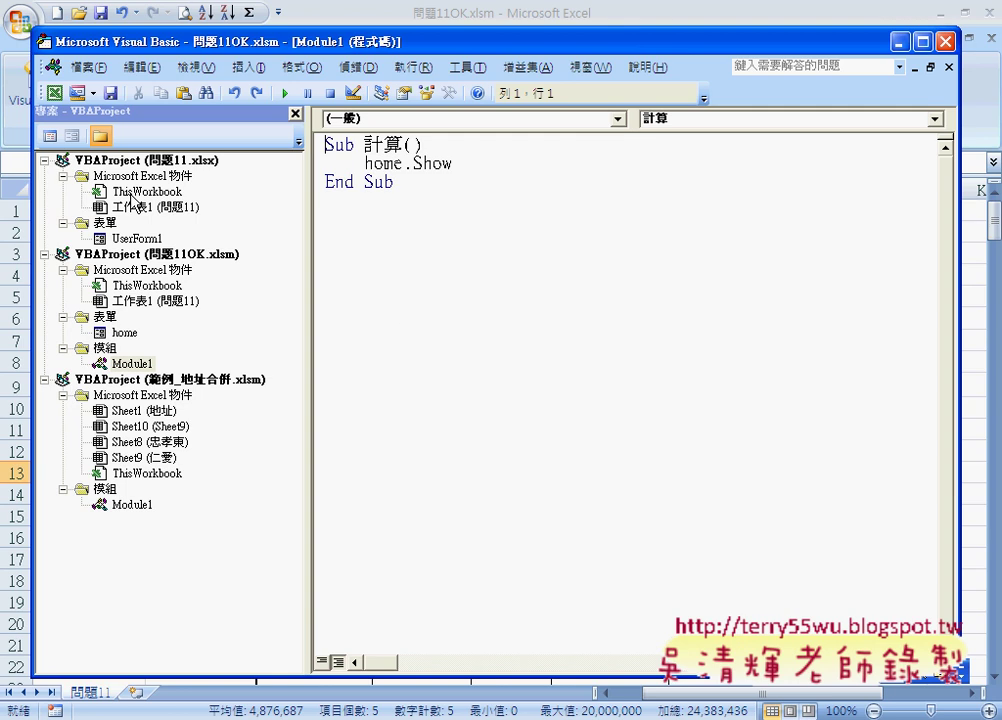
{"action": "right_click", "coordinate": [124, 162]}
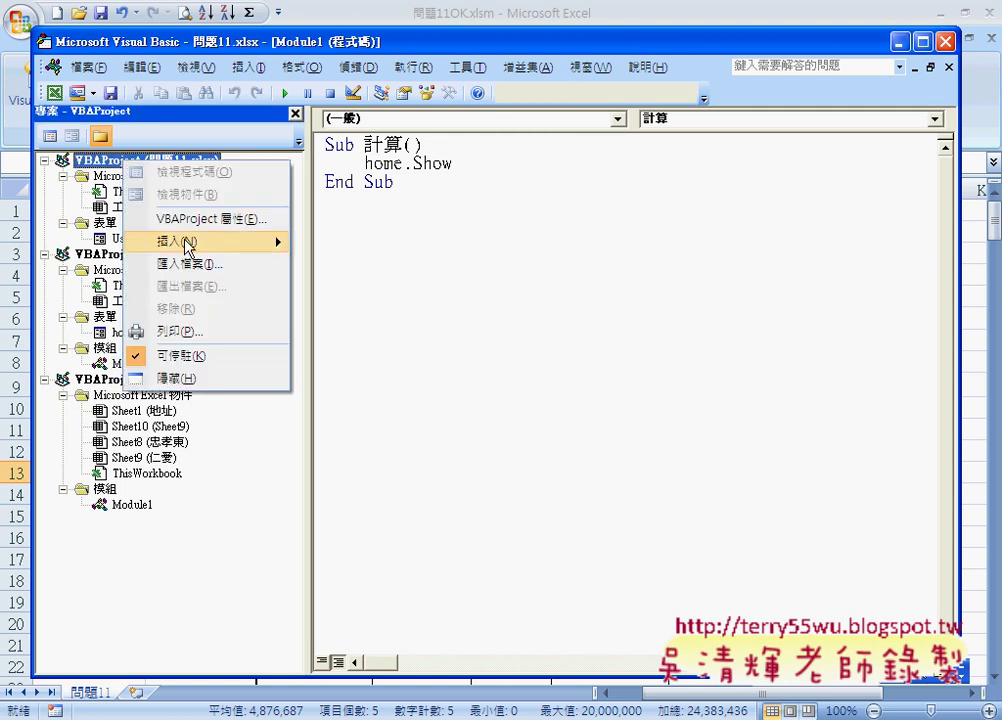
{"action": "mouse_move", "coordinate": [188, 242]}
{"action": "left_click", "coordinate": [330, 244]}
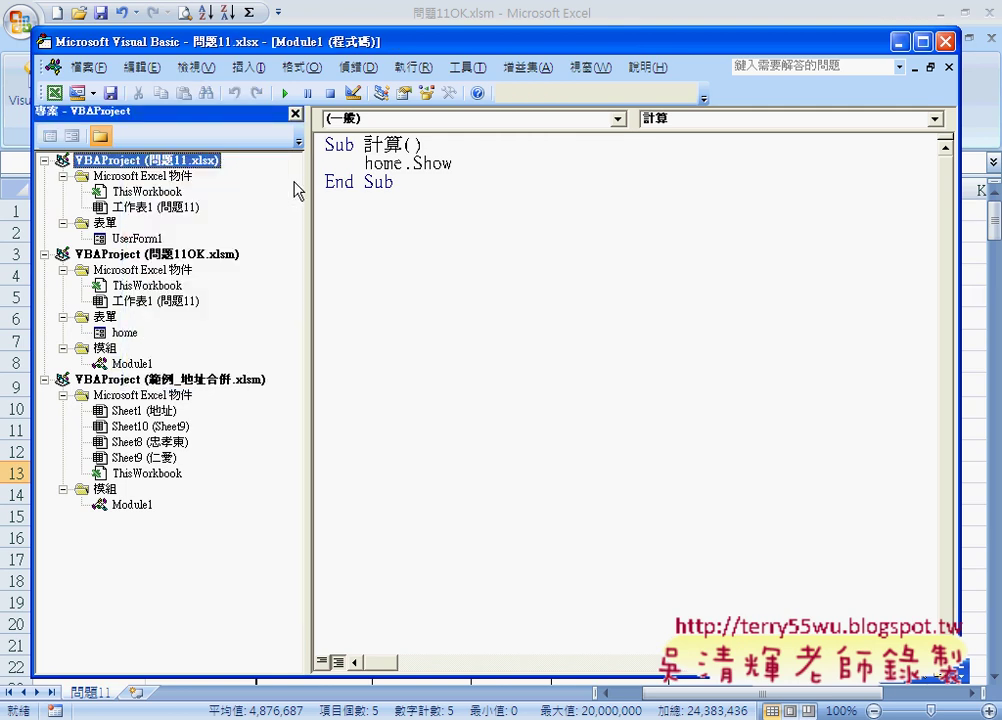
{"action": "left_click", "coordinate": [140, 239]}
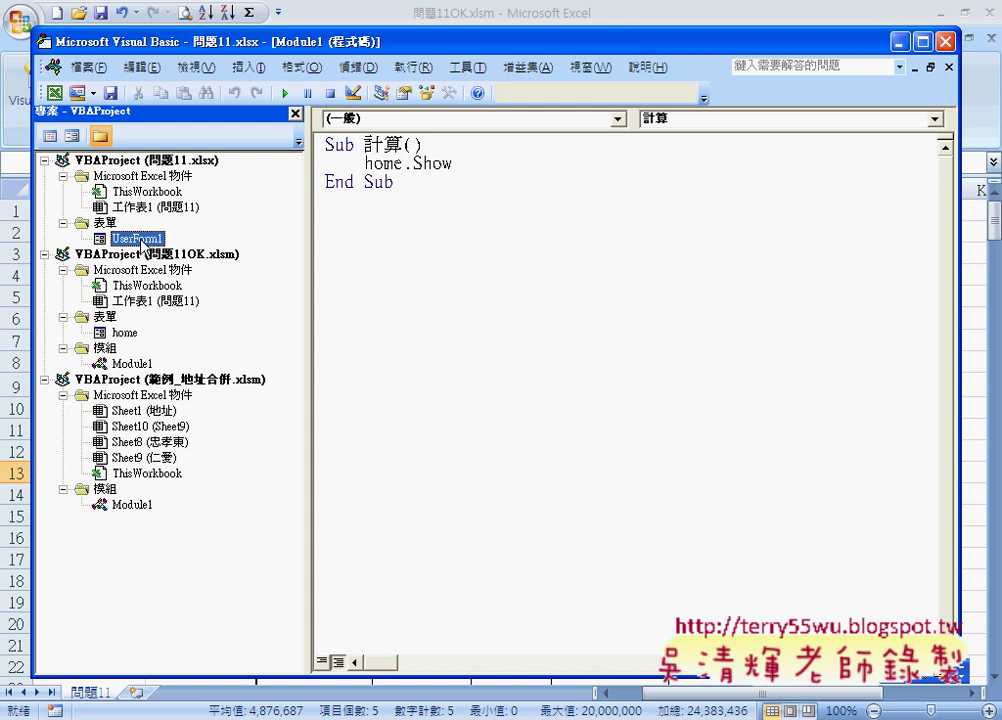
Open UserForm1 in the designer with the Toolbox placed beside it, reopened via 檢視 > 工具箱.
{"action": "double_click", "coordinate": [140, 239]}
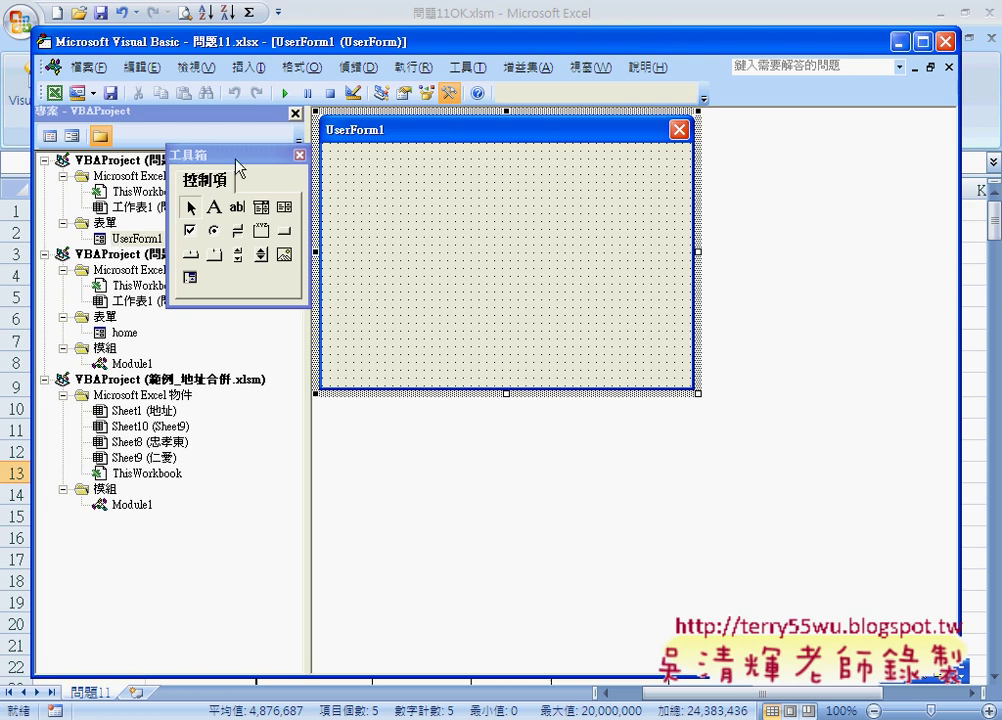
{"action": "left_click_drag", "start_coordinate": [240, 158], "coordinate": [765, 185]}
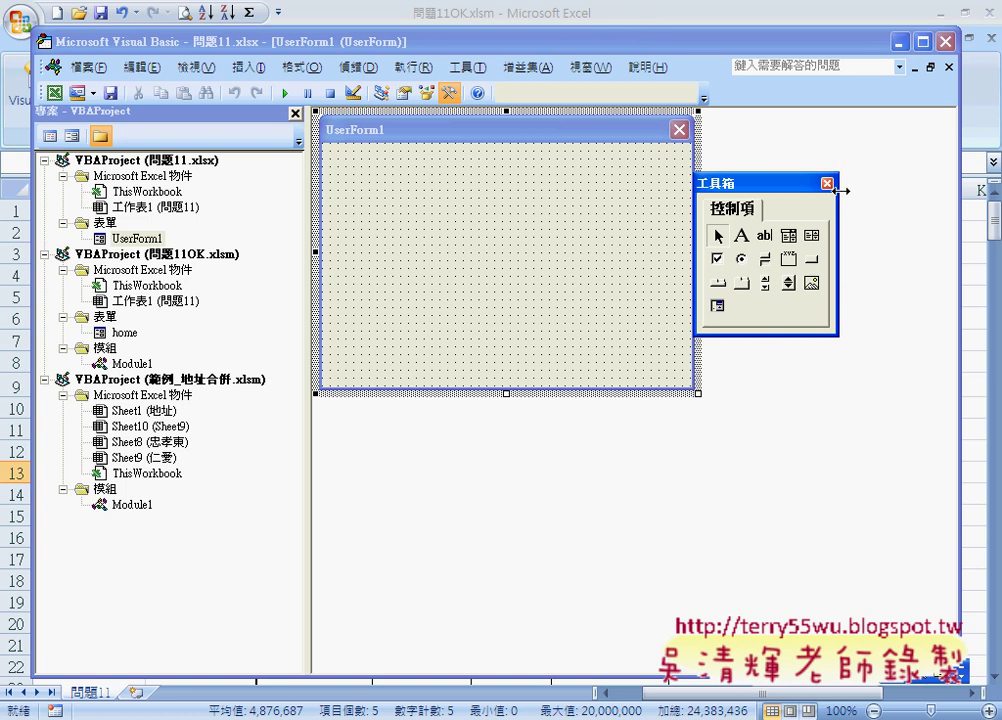
{"action": "left_click", "coordinate": [828, 186]}
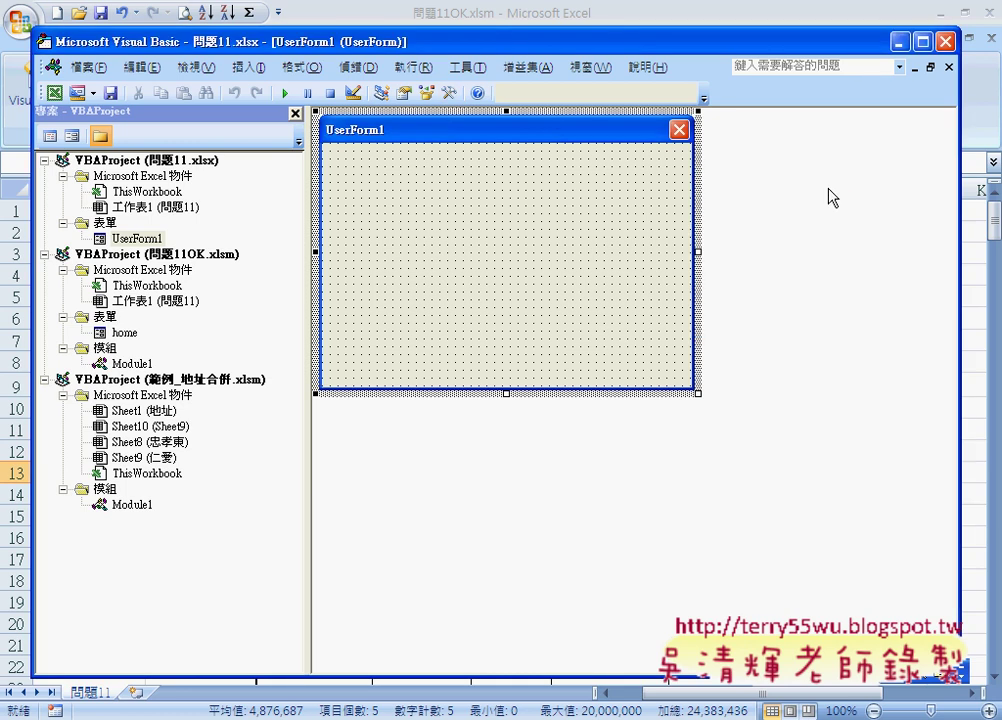
{"action": "left_click", "coordinate": [452, 96]}
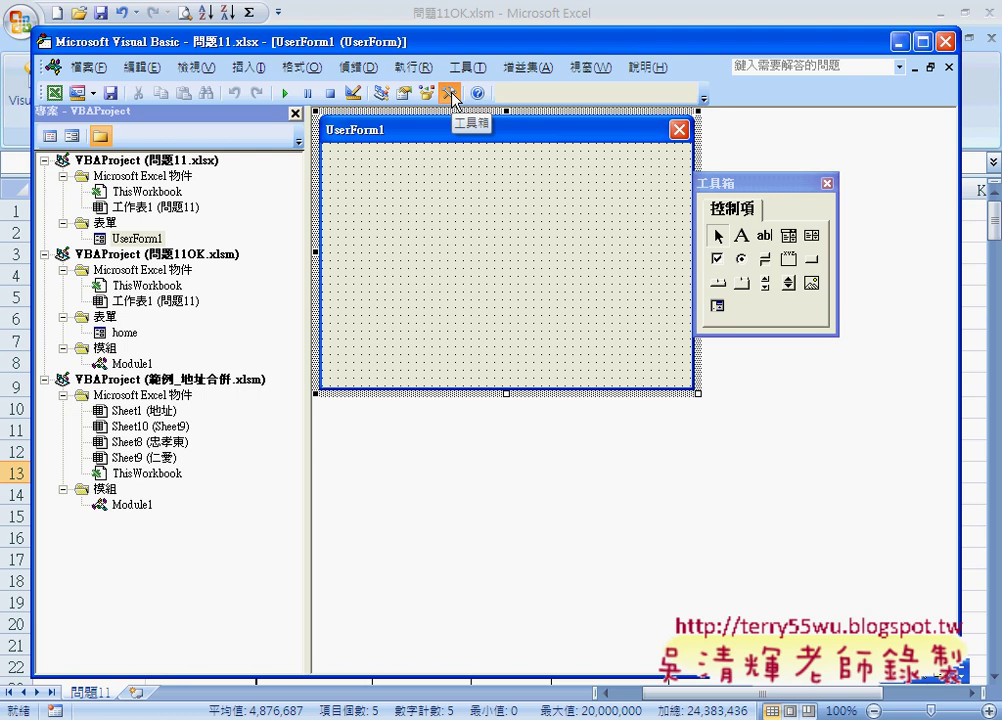
{"action": "left_click", "coordinate": [828, 186]}
{"action": "left_click", "coordinate": [195, 67]}
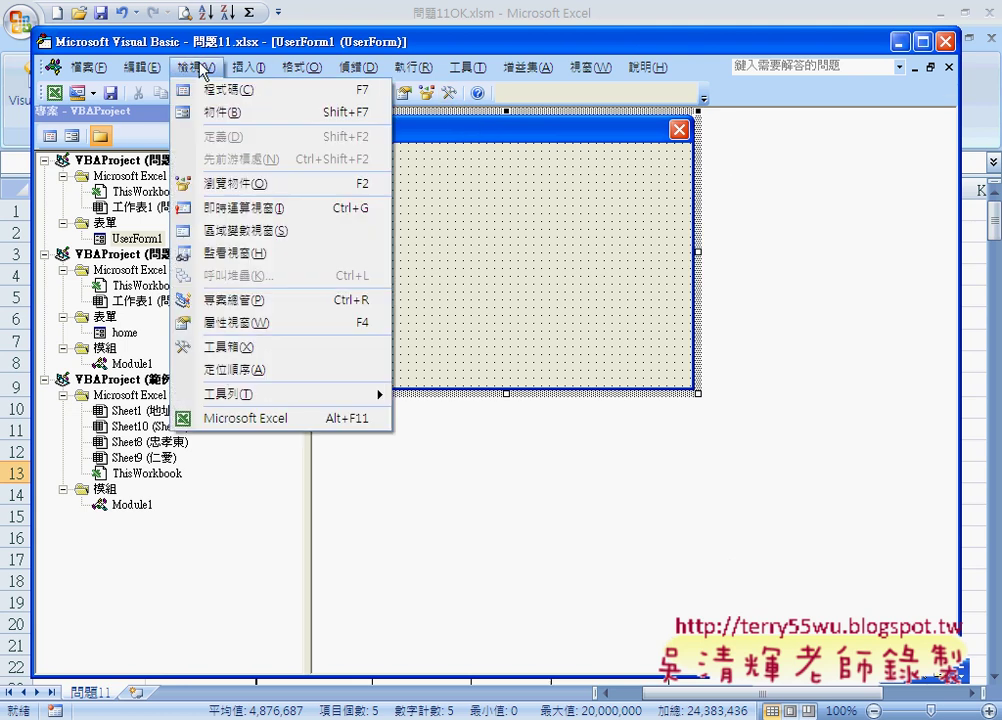
{"action": "left_click", "coordinate": [224, 347]}
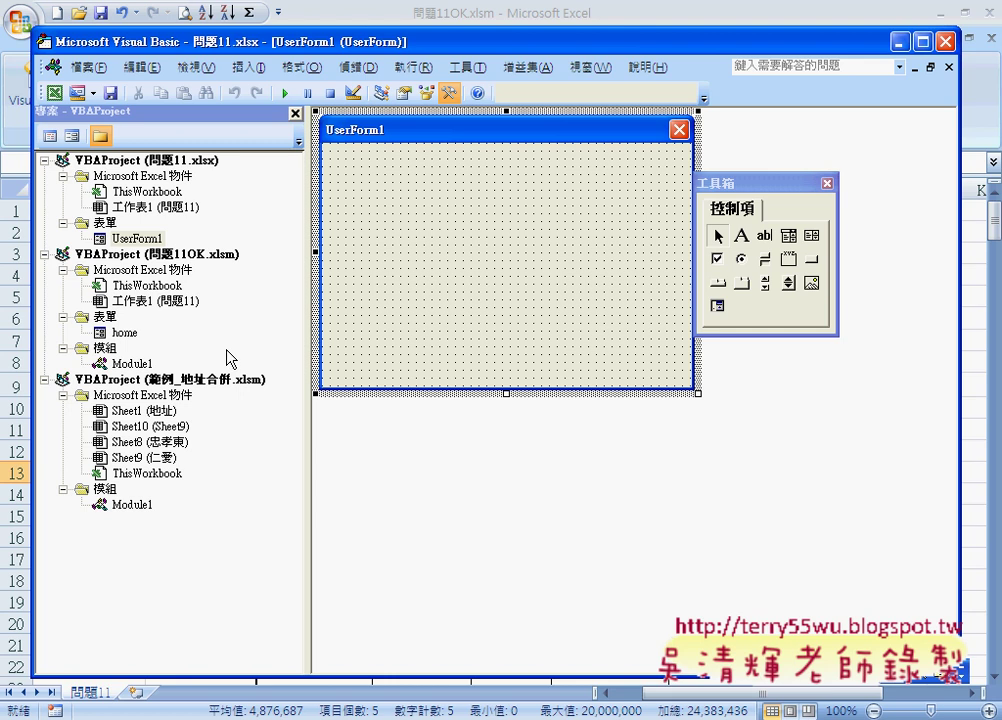
Draw Label1 at the form's top-left, compare with the reference slide, and trim its height slightly.
{"action": "left_click", "coordinate": [741, 236]}
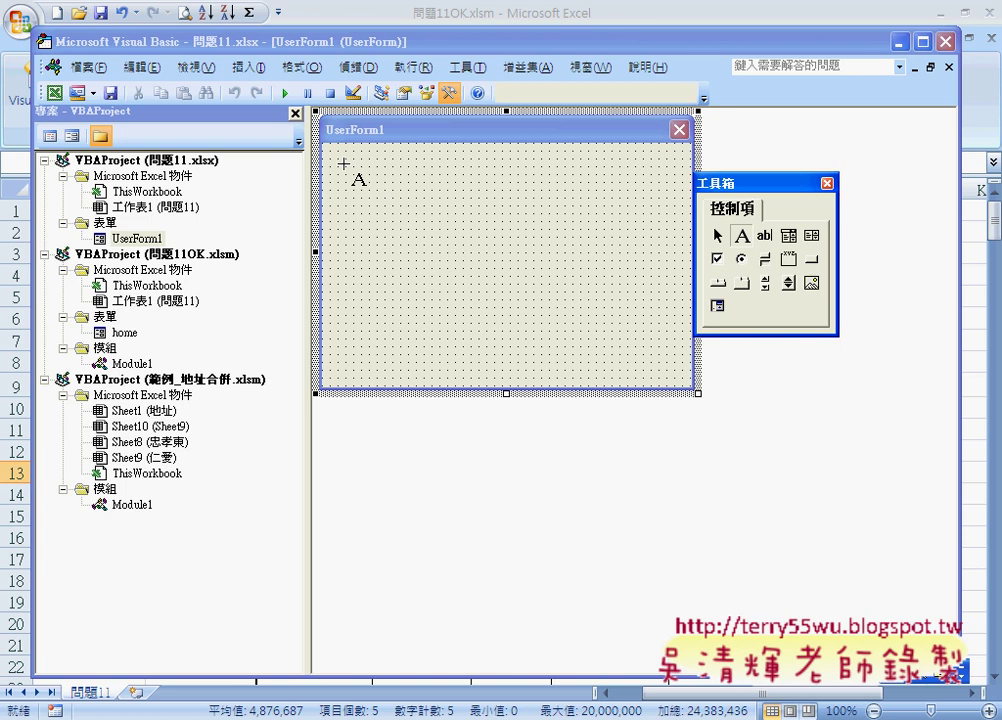
{"action": "left_click_drag", "start_coordinate": [343, 163], "coordinate": [404, 191]}
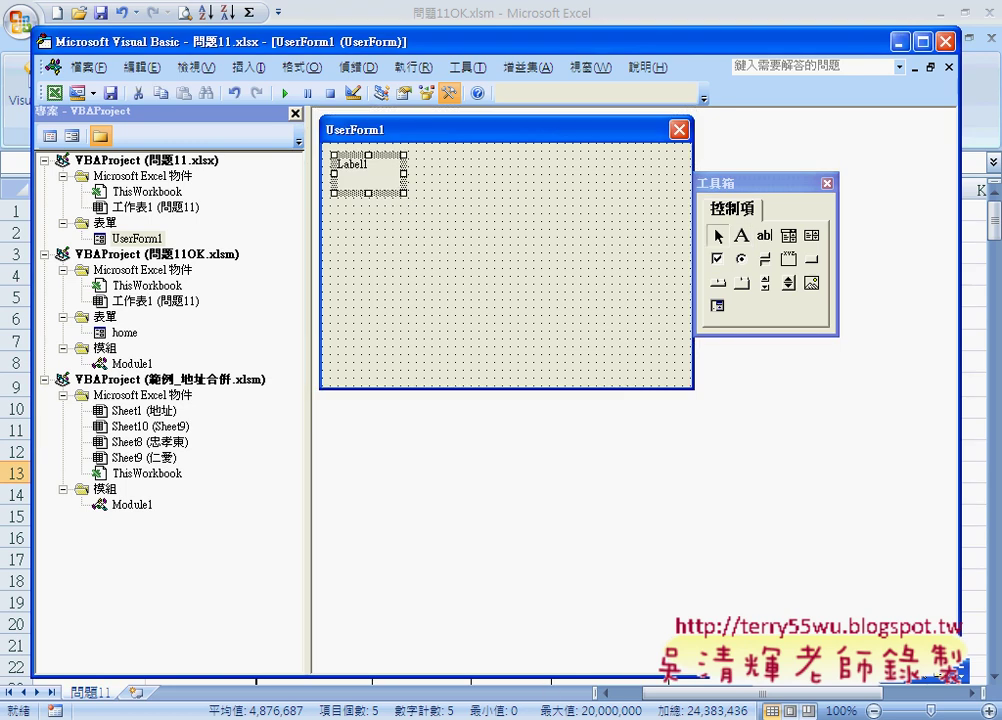
{"action": "key", "text": "alt+Tab"}
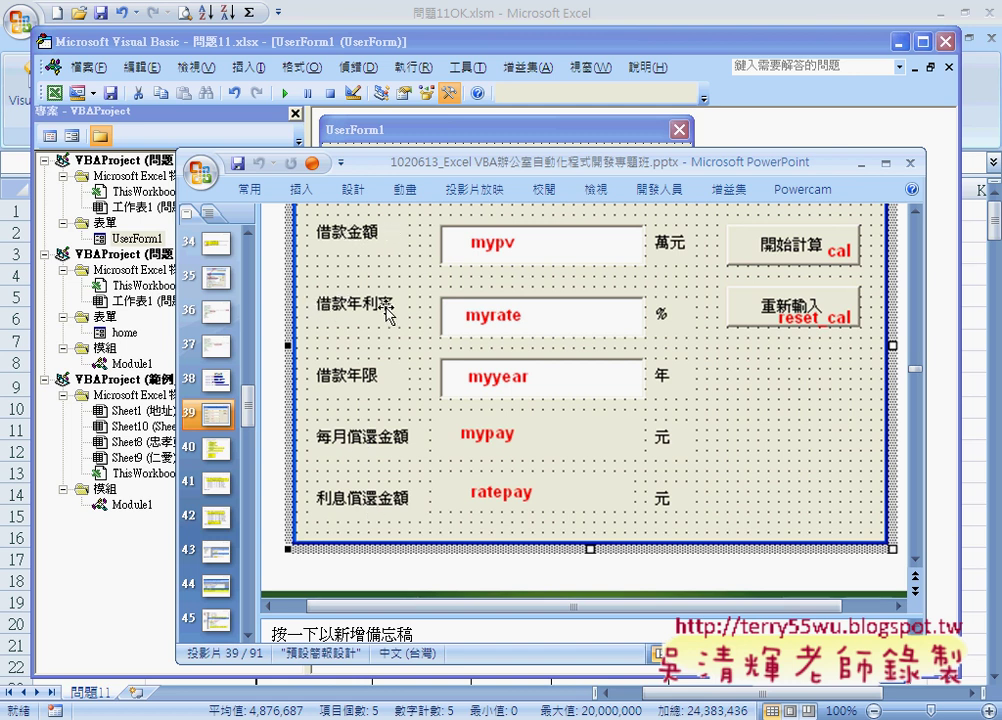
{"action": "left_click", "coordinate": [862, 166]}
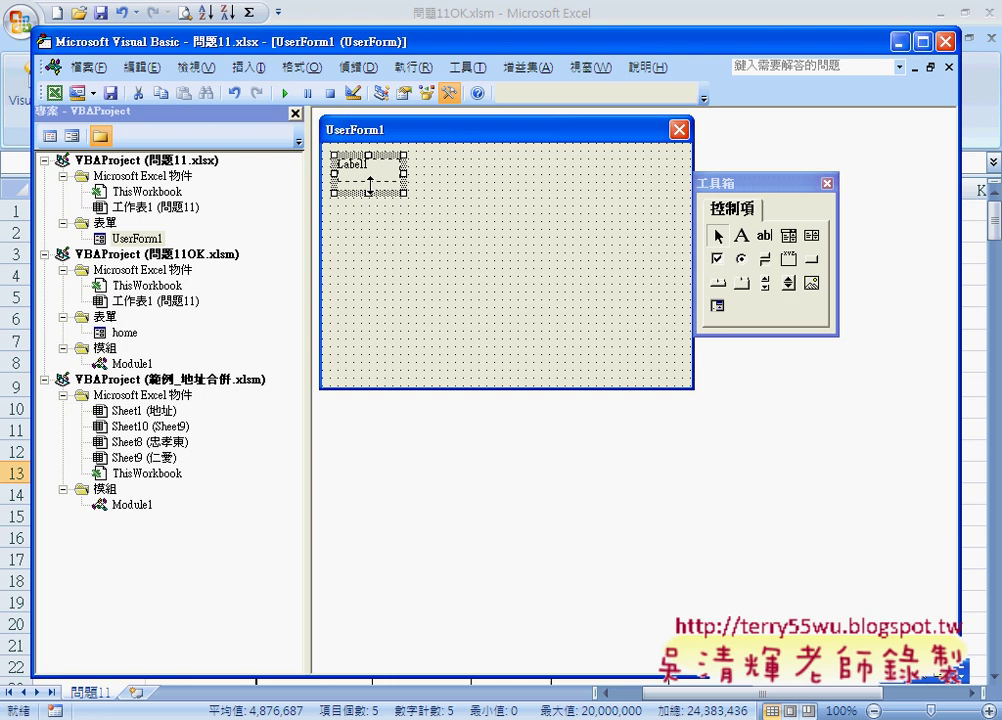
{"action": "left_click_drag", "start_coordinate": [369, 185], "coordinate": [369, 183]}
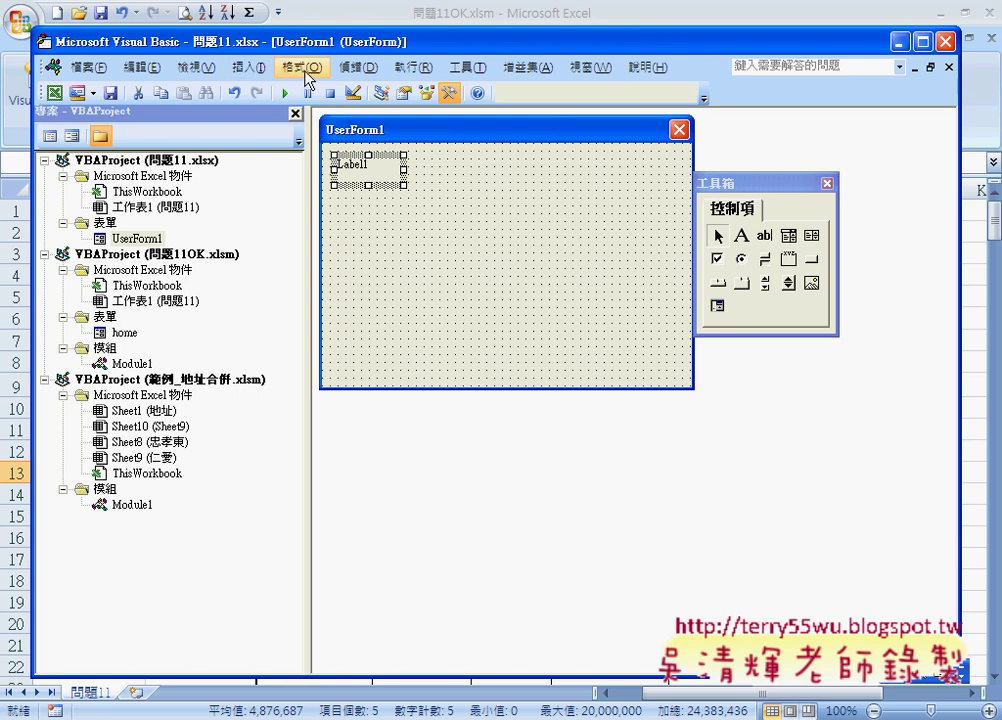
Dock Label1's Properties window under the Project Explorer via 檢視 > 屬性視窗.
{"action": "left_click", "coordinate": [200, 68]}
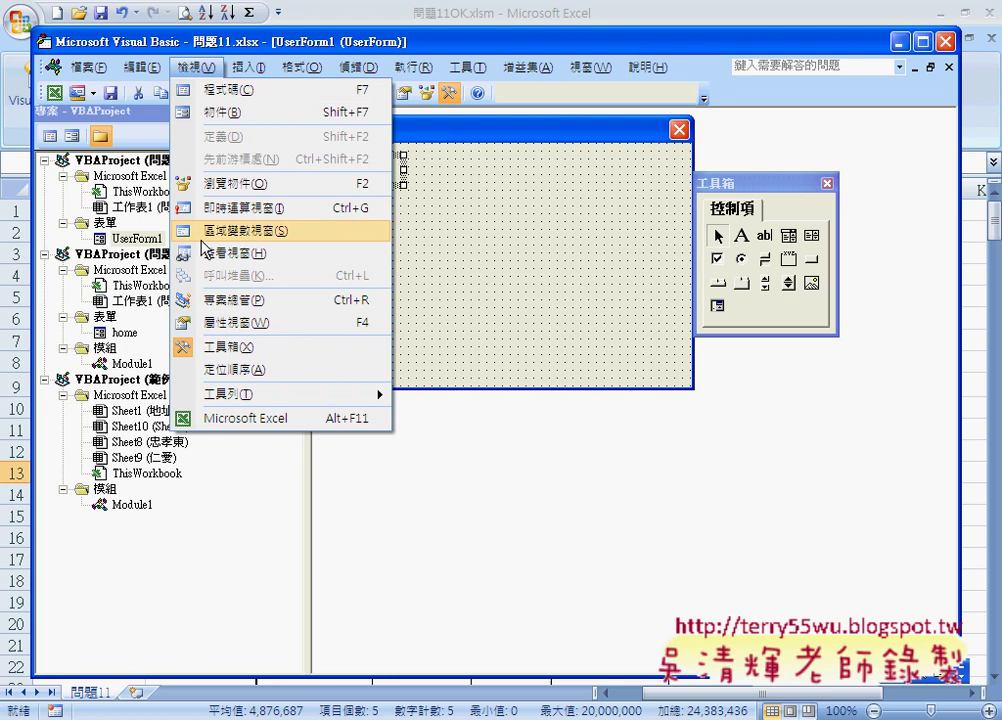
{"action": "left_click", "coordinate": [209, 322]}
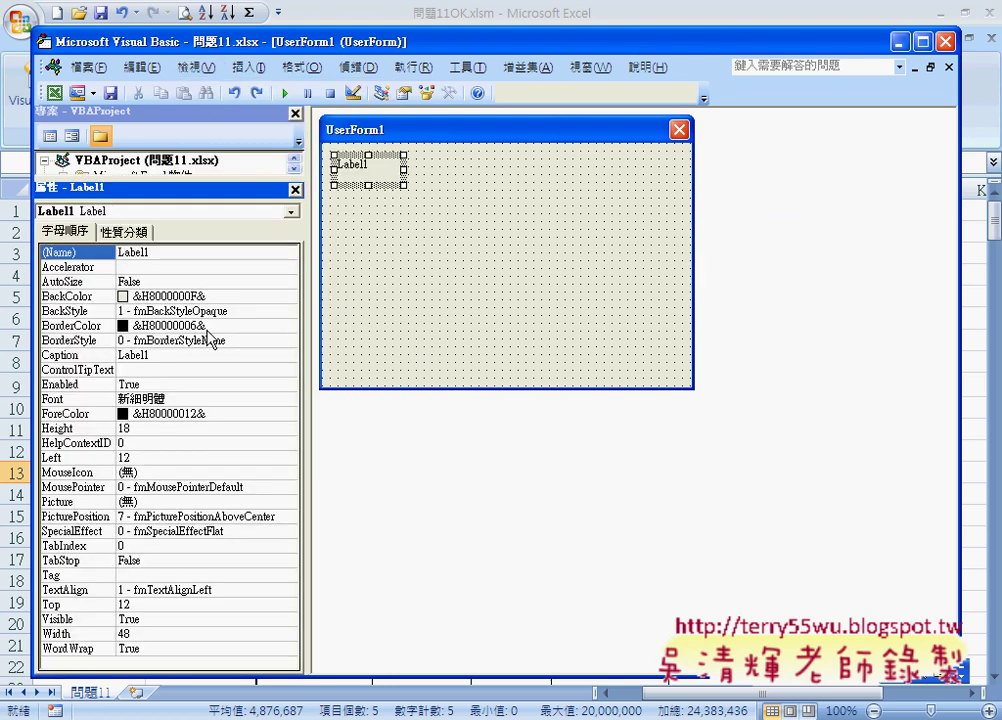
{"action": "left_click_drag", "start_coordinate": [226, 181], "coordinate": [209, 396]}
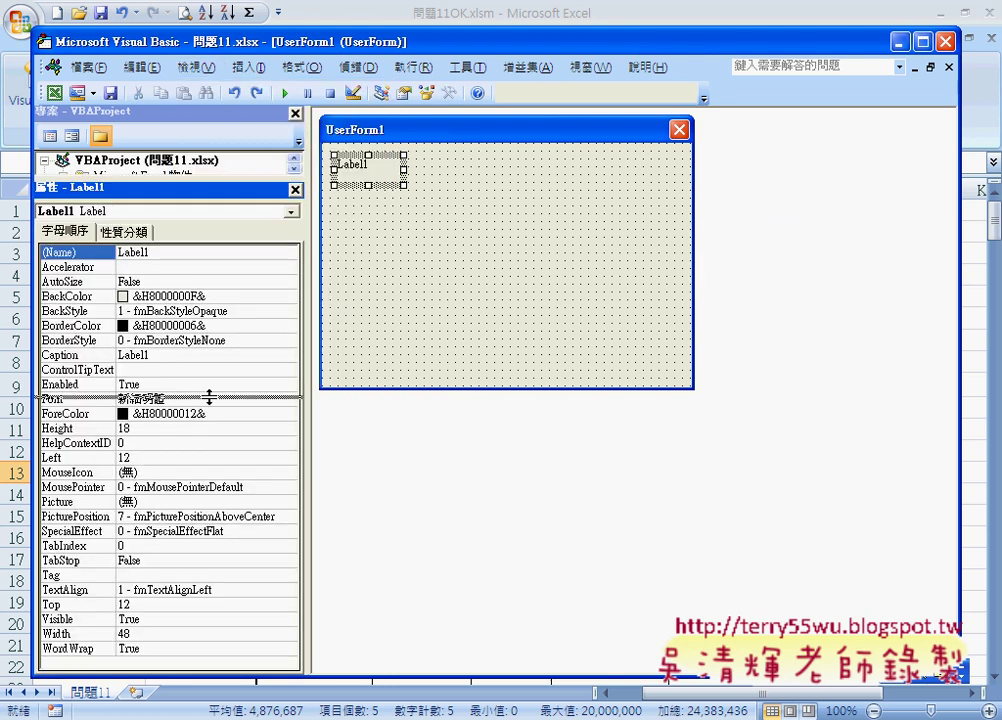
{"action": "left_click", "coordinate": [295, 409]}
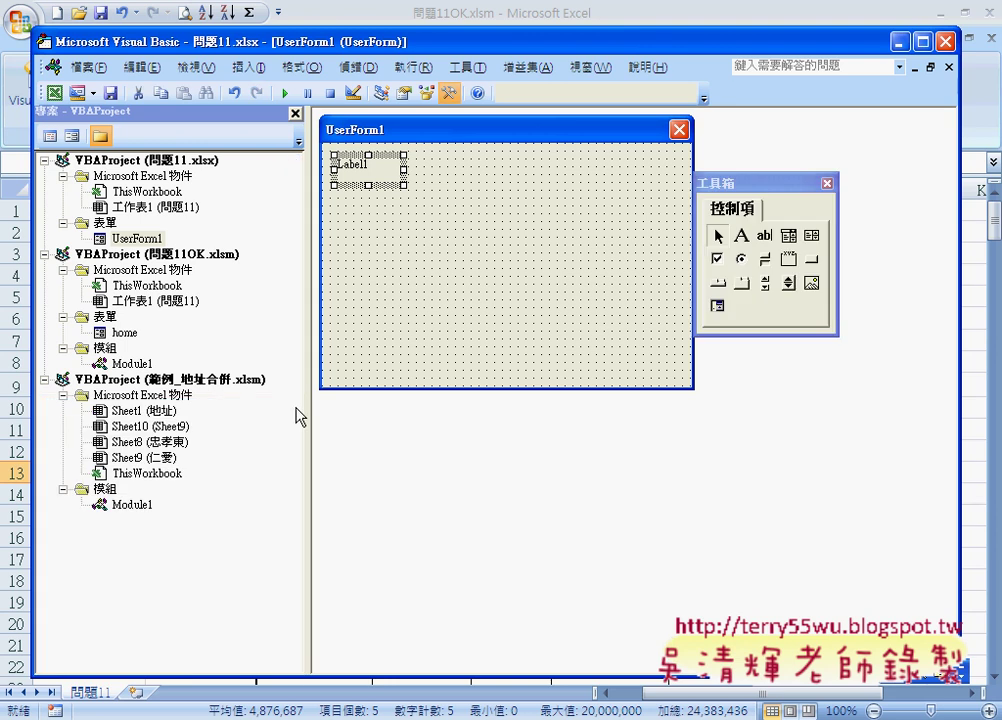
{"action": "left_click", "coordinate": [196, 67]}
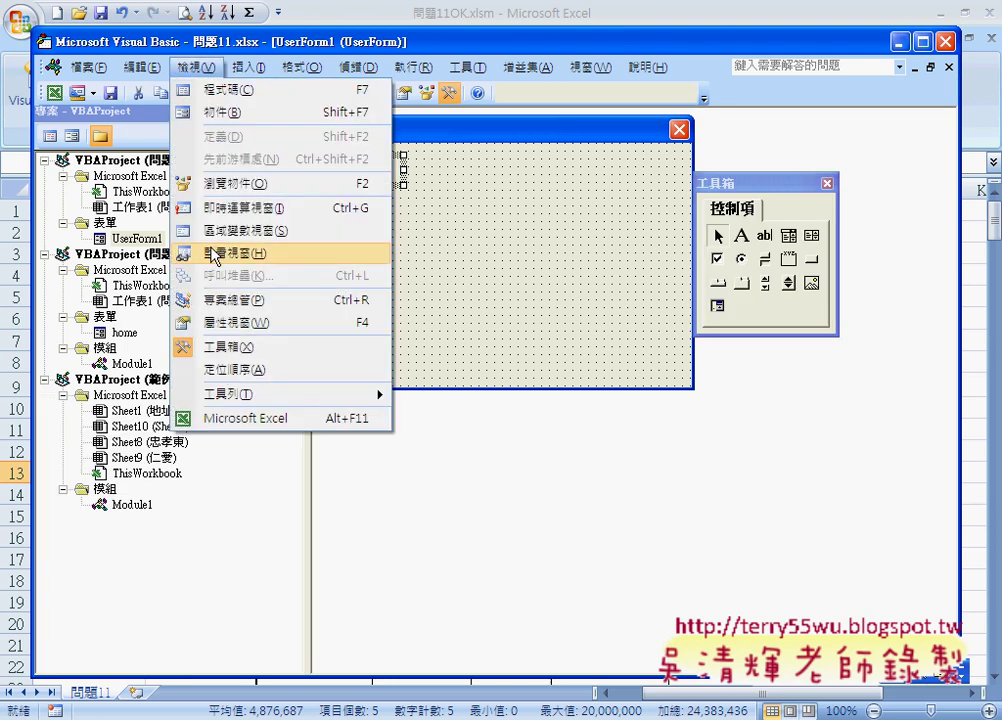
{"action": "left_click", "coordinate": [226, 323]}
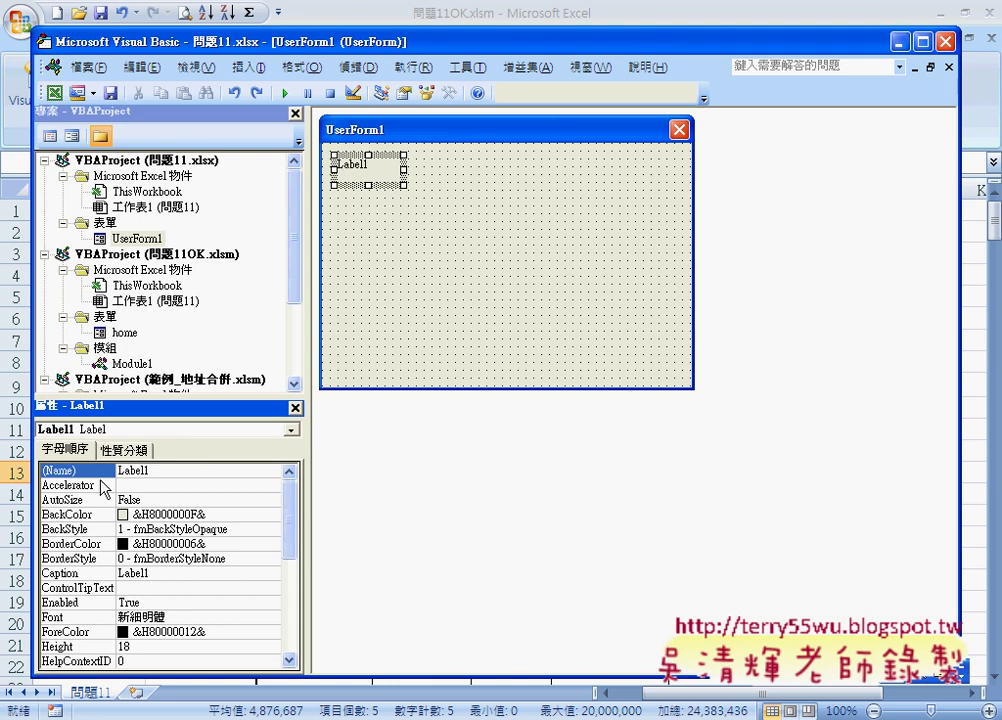
Replace Label1's Caption value with 借款金額 in the Properties window.
{"action": "left_click", "coordinate": [70, 574]}
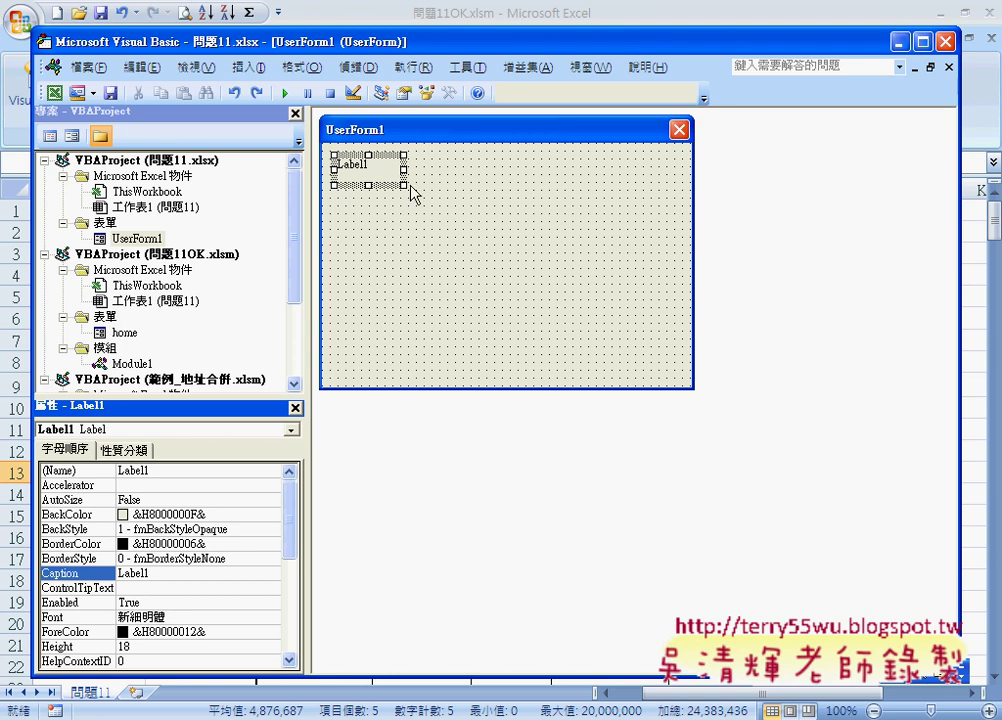
{"action": "double_click", "coordinate": [159, 578]}
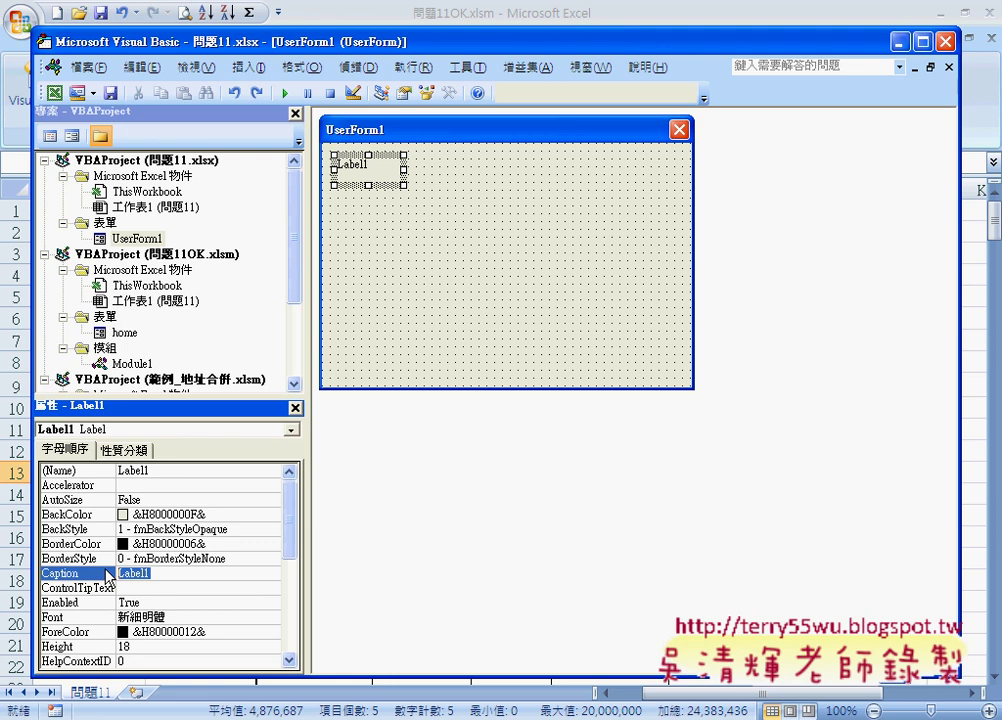
{"action": "type", "text": "界"}
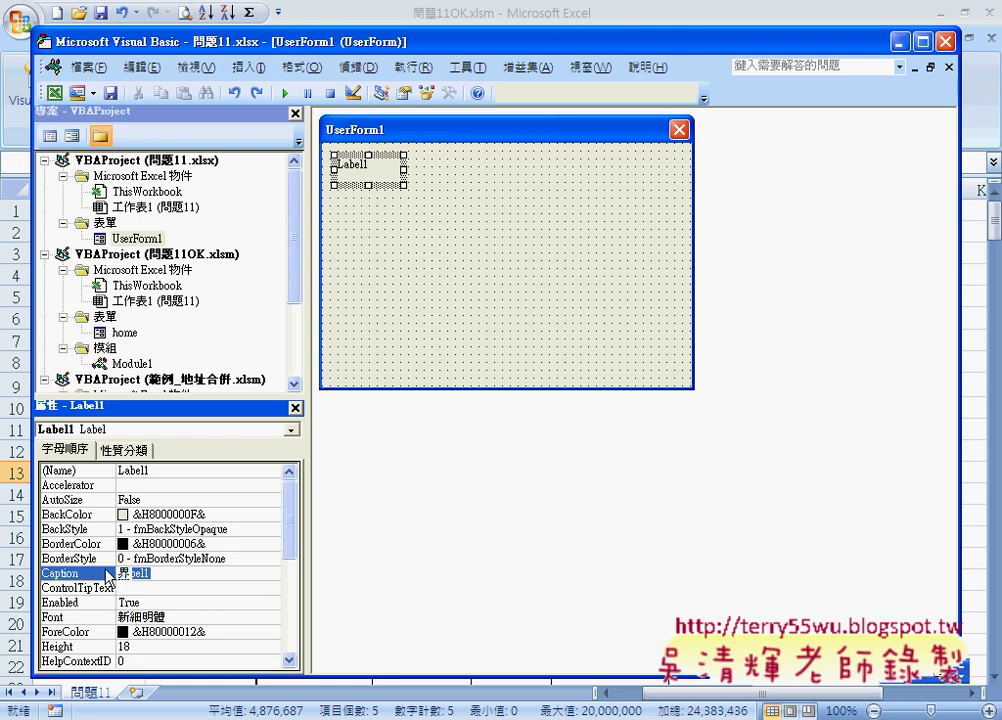
{"action": "type", "text": "款金"}
{"action": "type", "text": "額"}
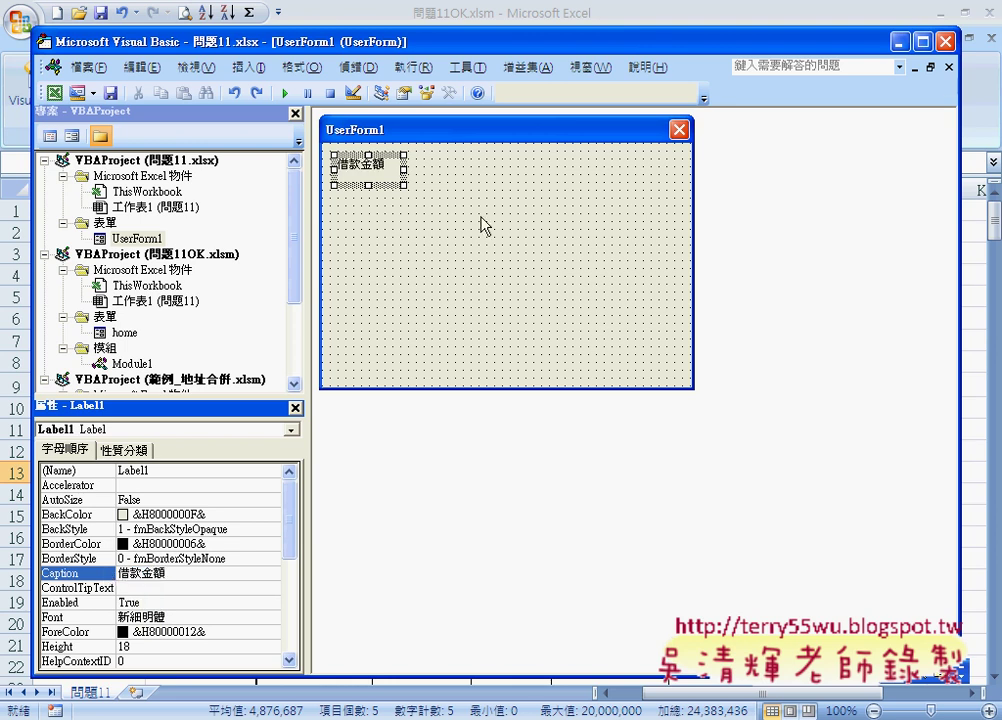
Widen the 借款金額 label slightly and draw Label2 and Label3 stacked beneath it.
{"action": "left_click", "coordinate": [404, 186]}
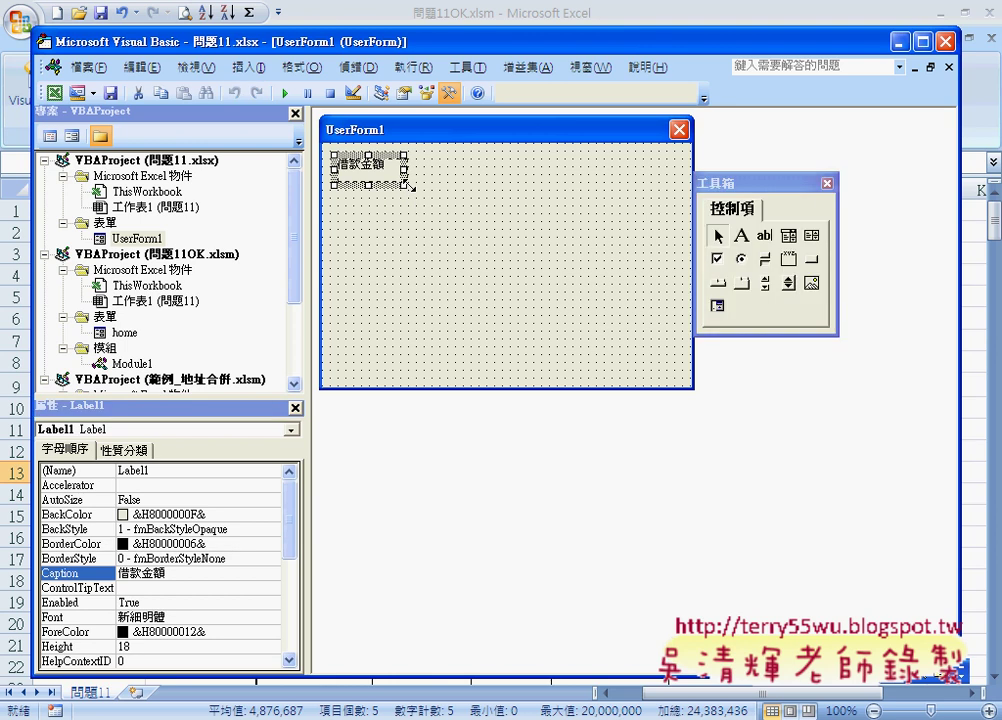
{"action": "left_click_drag", "start_coordinate": [406, 186], "coordinate": [413, 186]}
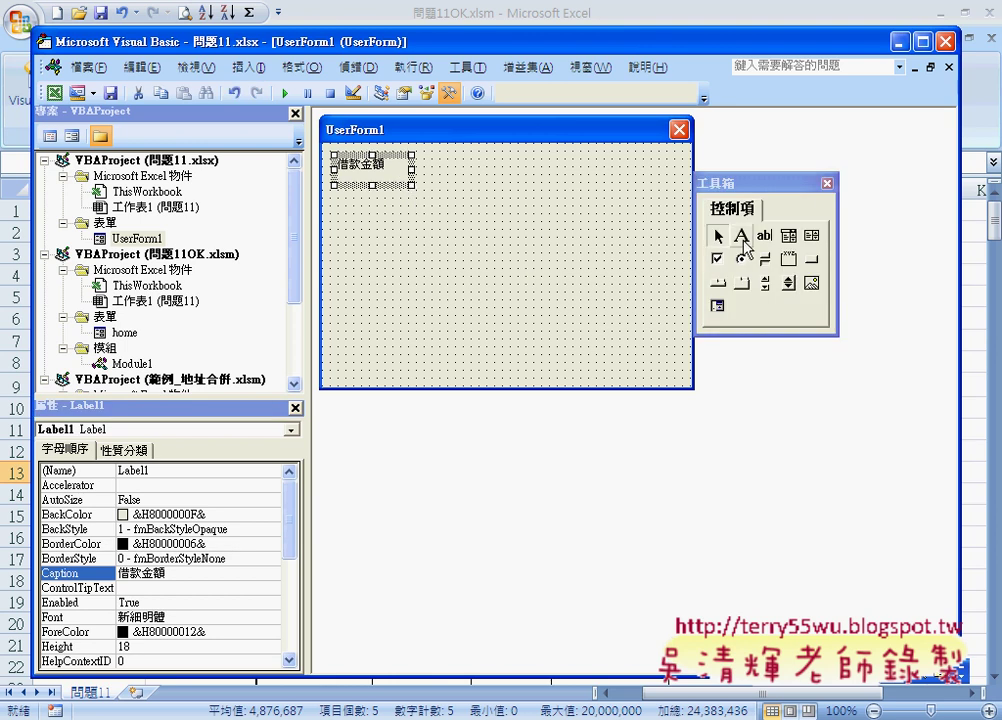
{"action": "left_click", "coordinate": [743, 240]}
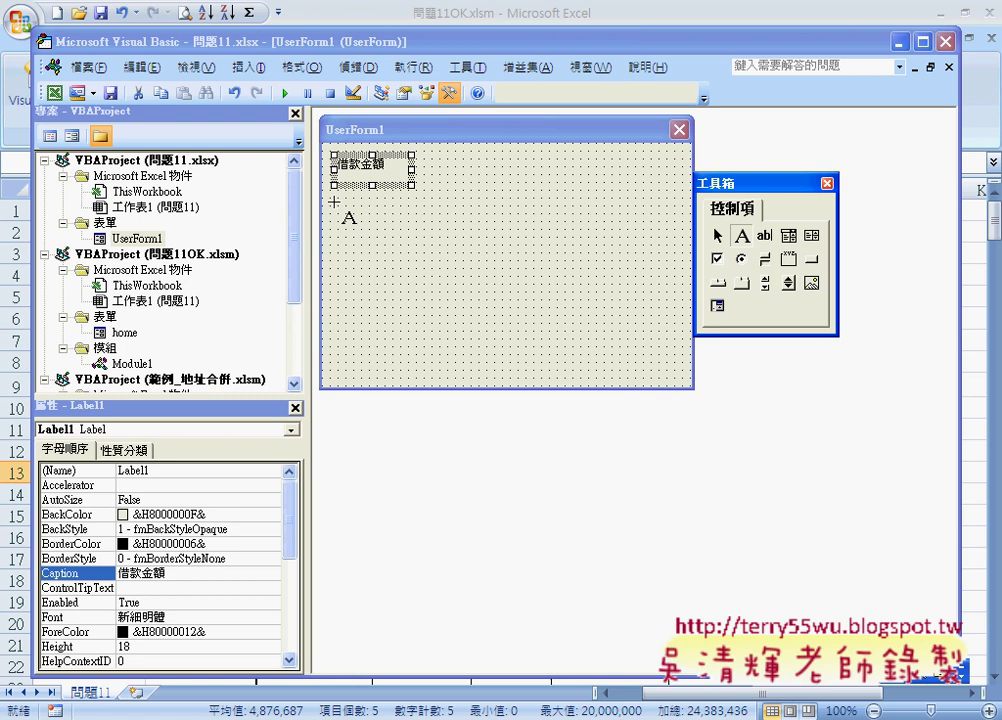
{"action": "left_click_drag", "start_coordinate": [333, 202], "coordinate": [420, 224]}
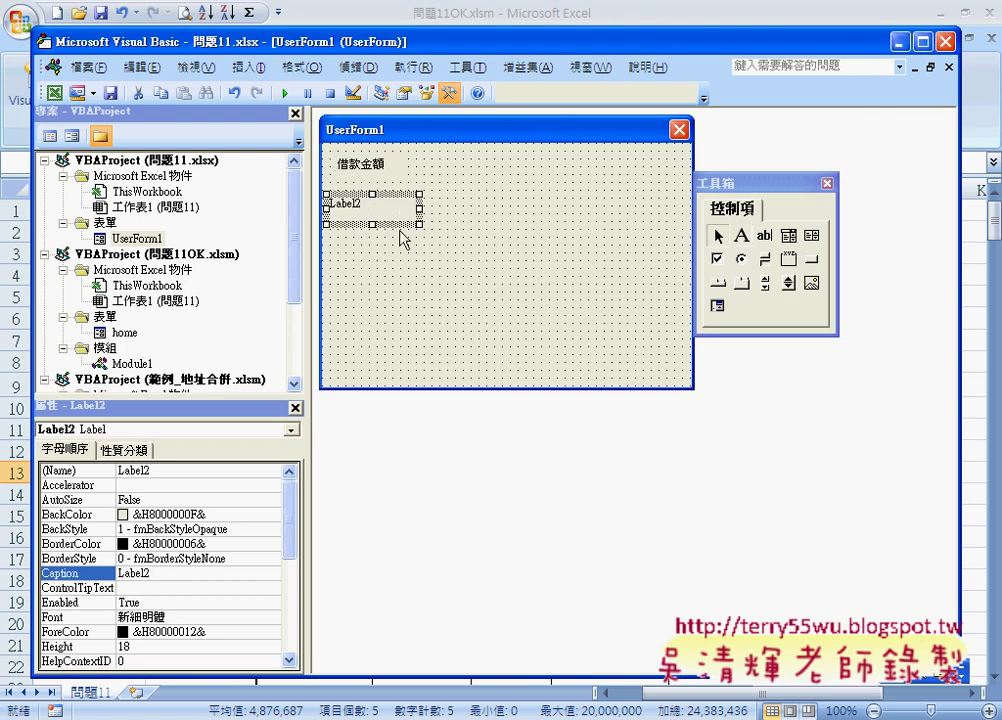
{"action": "left_click", "coordinate": [741, 236]}
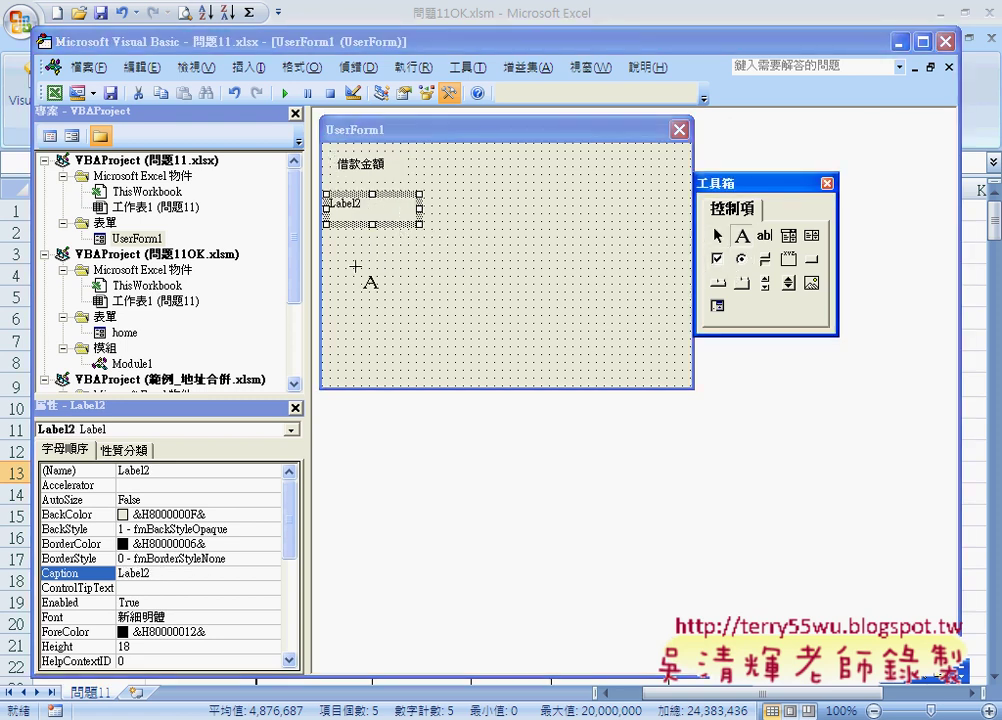
{"action": "left_click_drag", "start_coordinate": [330, 246], "coordinate": [427, 279]}
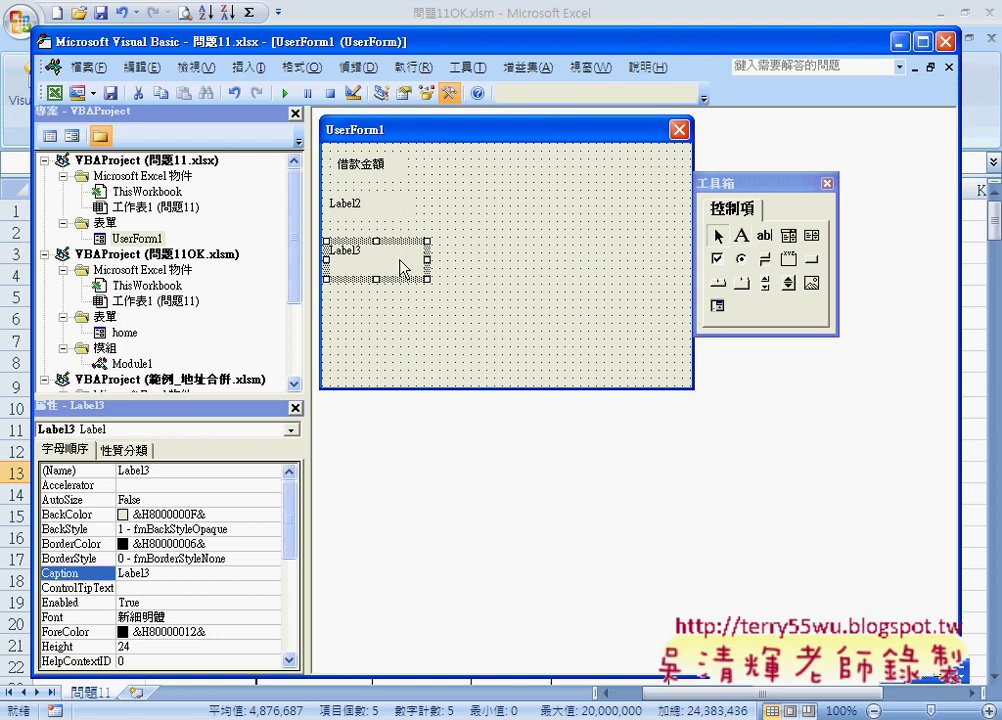
{"action": "left_click", "coordinate": [380, 216]}
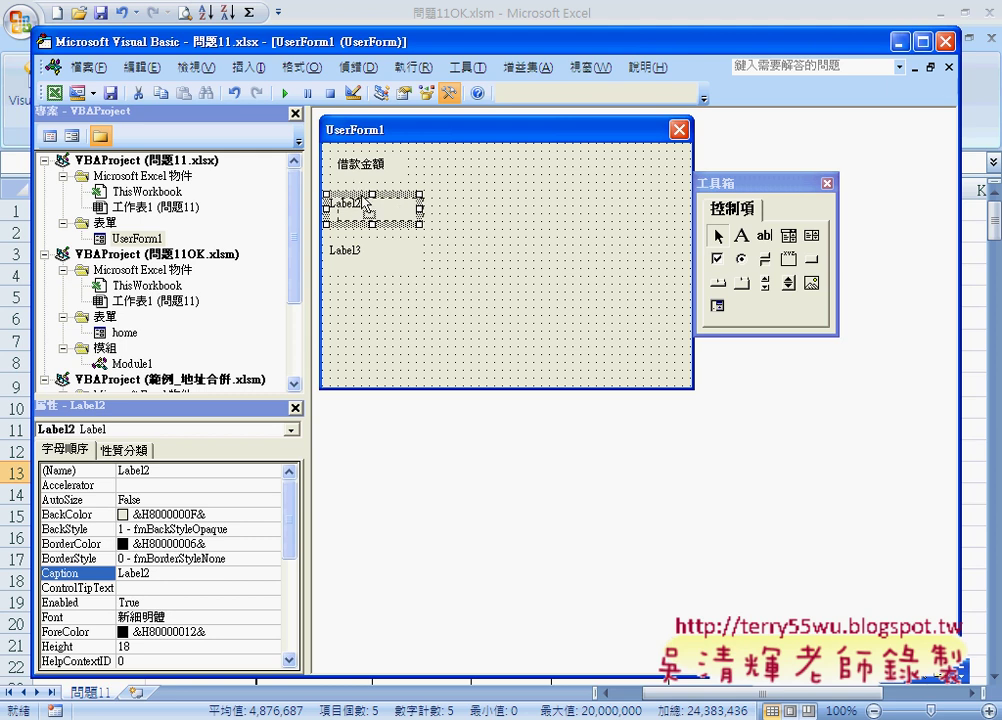
{"action": "left_click", "coordinate": [377, 262]}
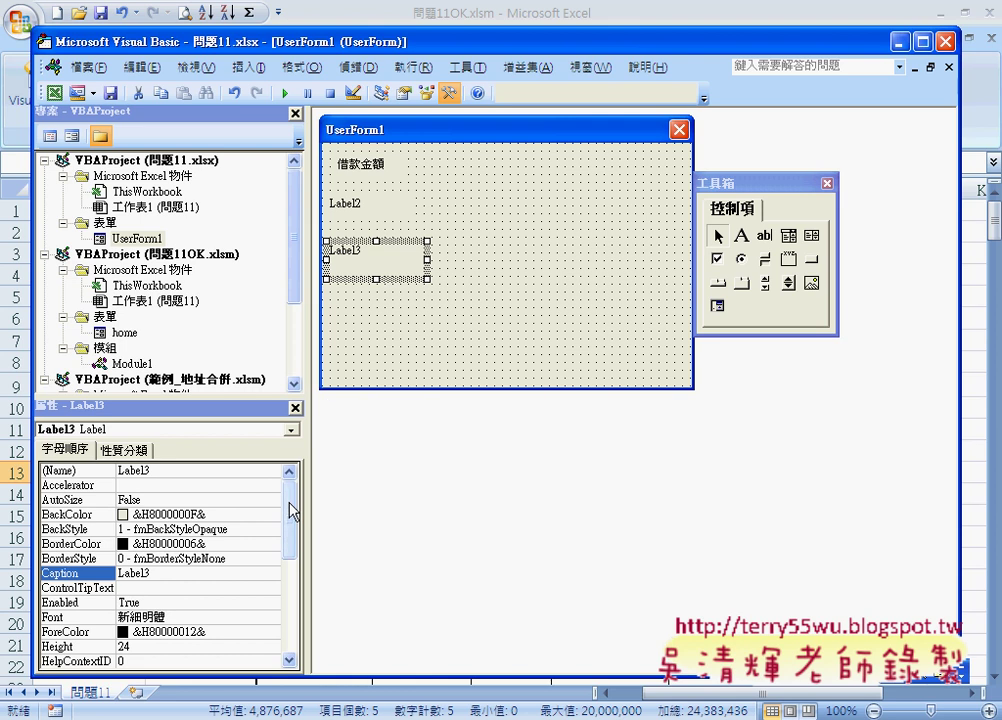
{"action": "left_click_drag", "start_coordinate": [293, 512], "coordinate": [295, 572]}
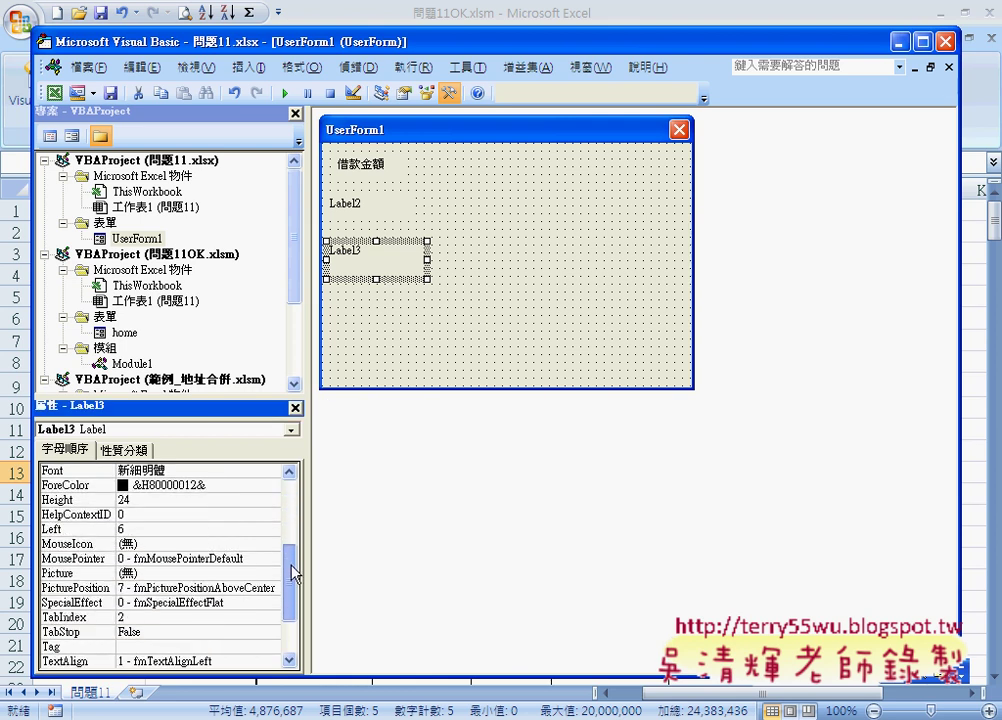
{"action": "left_click", "coordinate": [83, 531]}
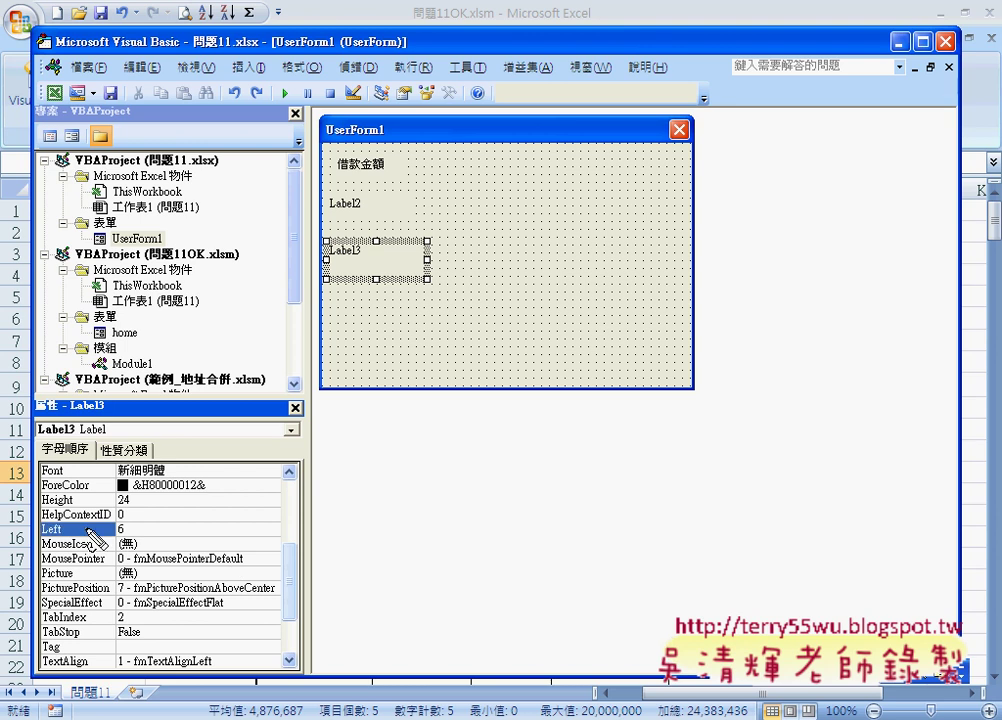
{"action": "left_click", "coordinate": [325, 143]}
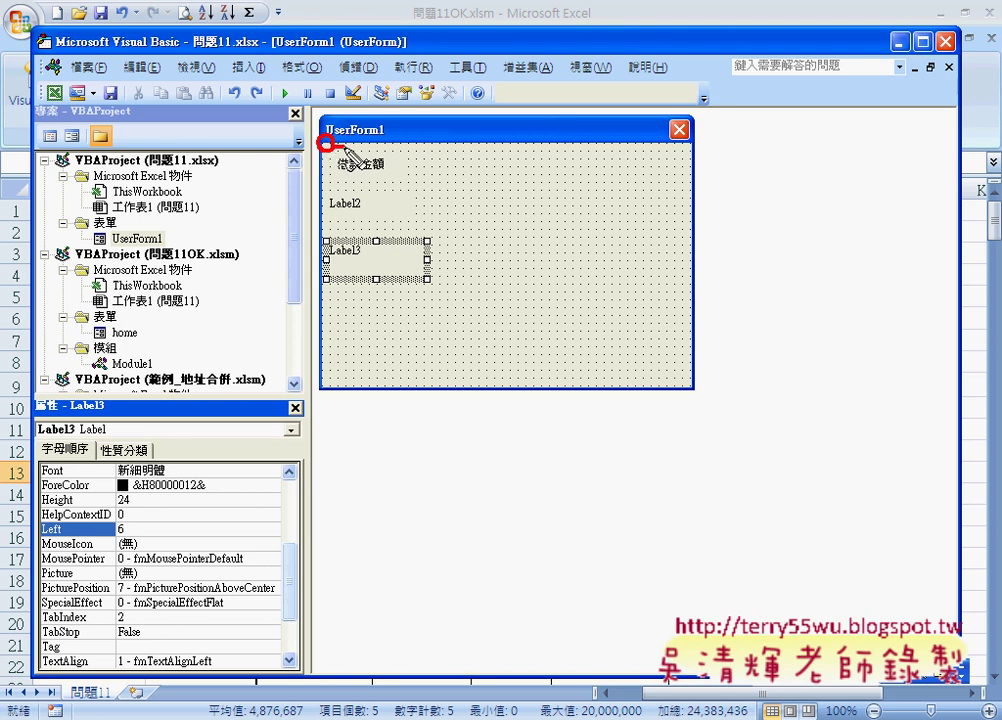
{"action": "left_click_drag", "start_coordinate": [326, 146], "coordinate": [450, 141]}
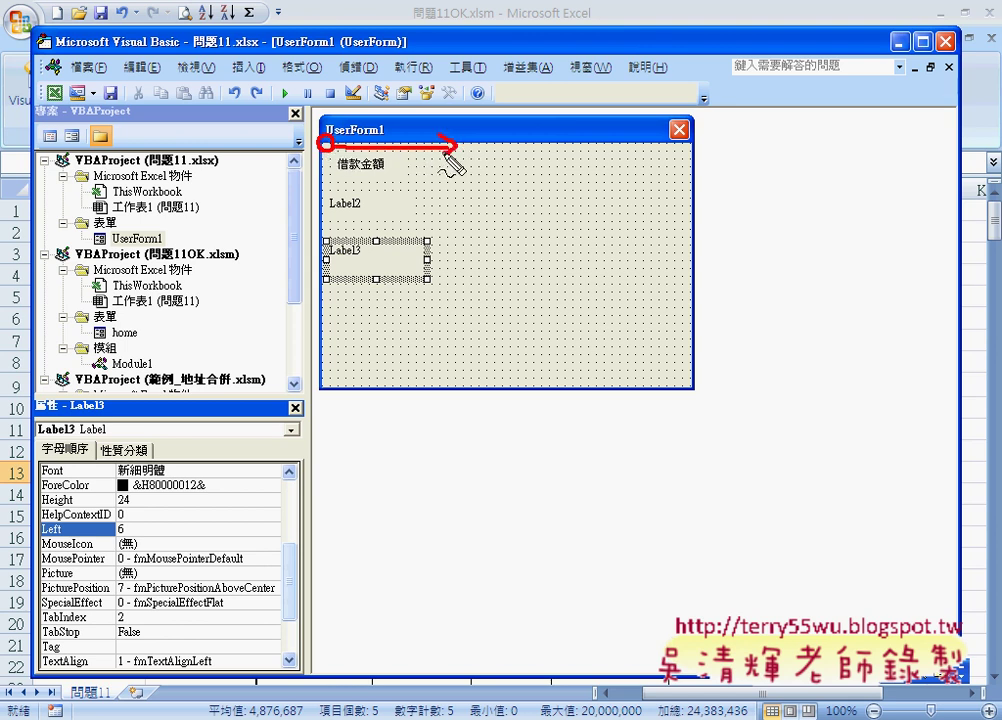
{"action": "mouse_move", "coordinate": [322, 150]}
{"action": "left_mouse_down"}
{"action": "mouse_move", "coordinate": [319, 243]}
{"action": "mouse_move", "coordinate": [309, 226]}
{"action": "left_mouse_up"}
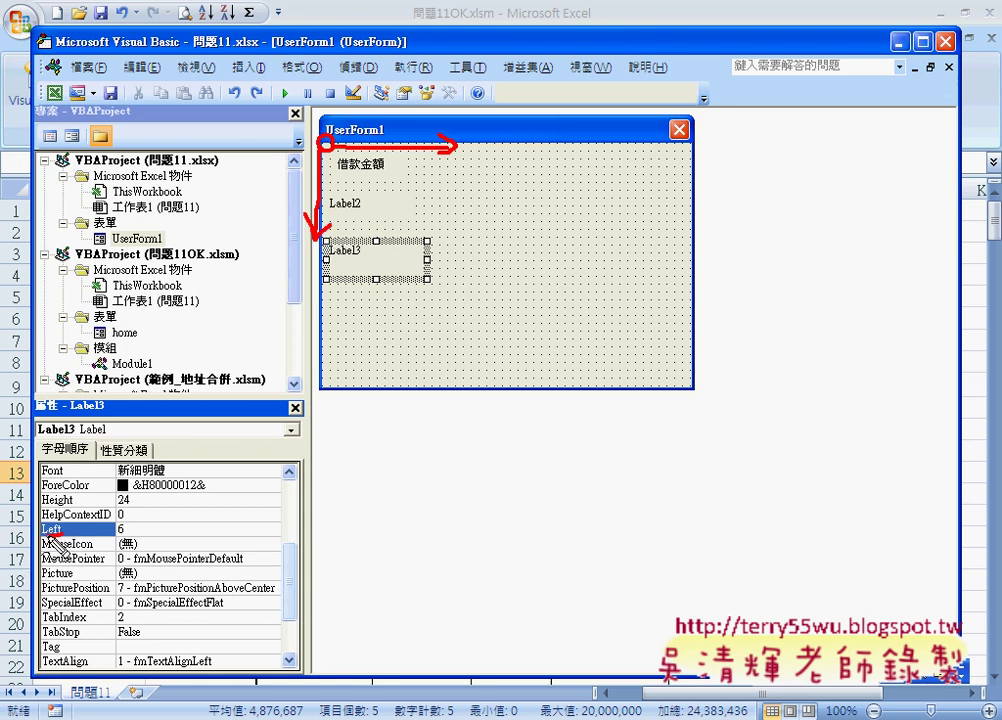
{"action": "left_click_drag", "start_coordinate": [58, 517], "coordinate": [56, 521]}
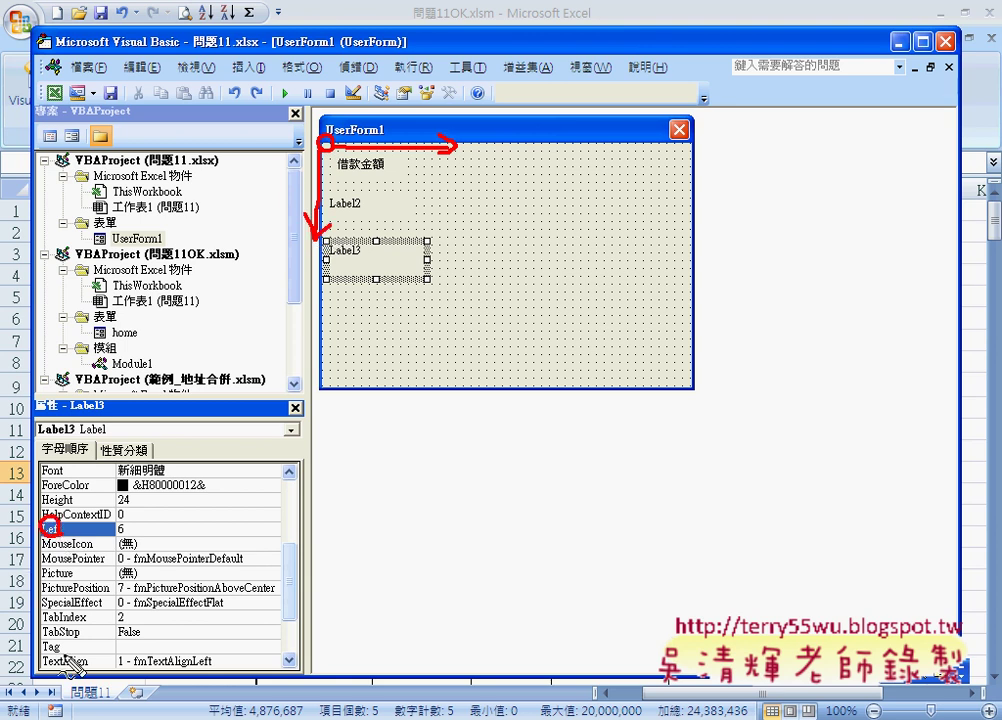
{"action": "key", "text": "Escape"}
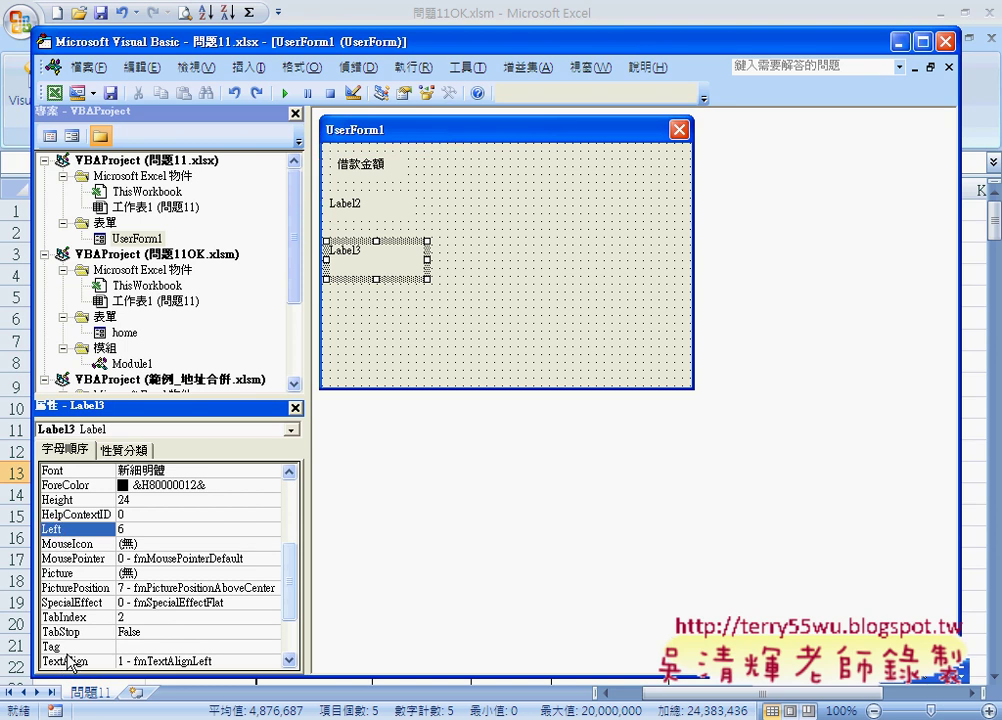
{"action": "left_click_drag", "start_coordinate": [292, 581], "coordinate": [292, 617]}
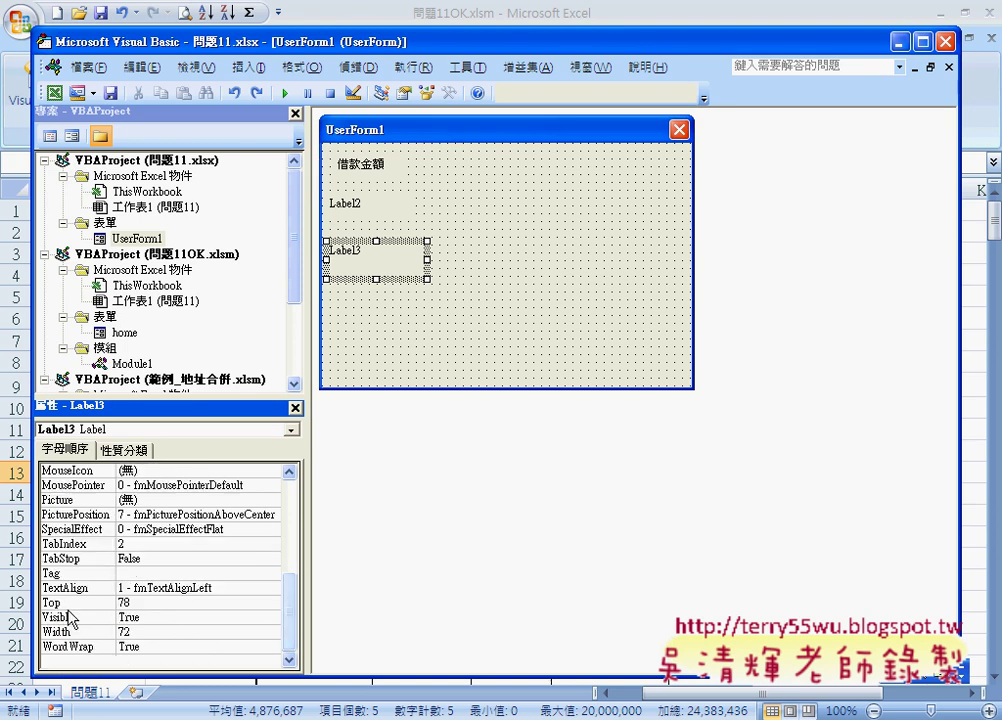
{"action": "left_click", "coordinate": [370, 166]}
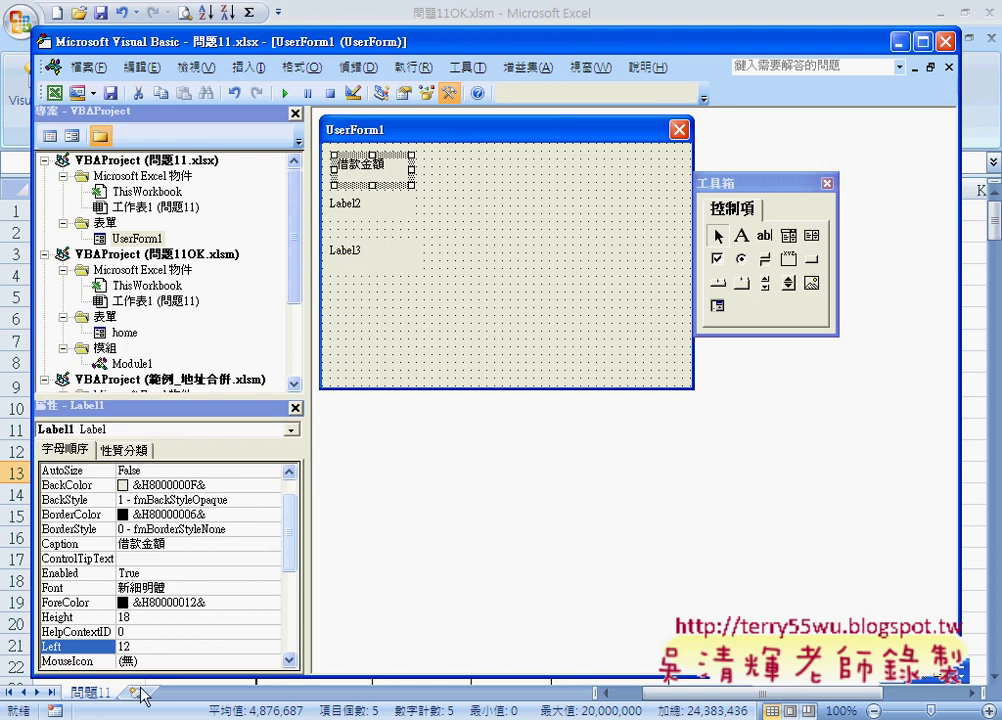
Set the Left property to 10 for both the 借款金額 label and Label2.
{"action": "left_click", "coordinate": [142, 648]}
{"action": "left_click_drag", "start_coordinate": [142, 648], "coordinate": [117, 649]}
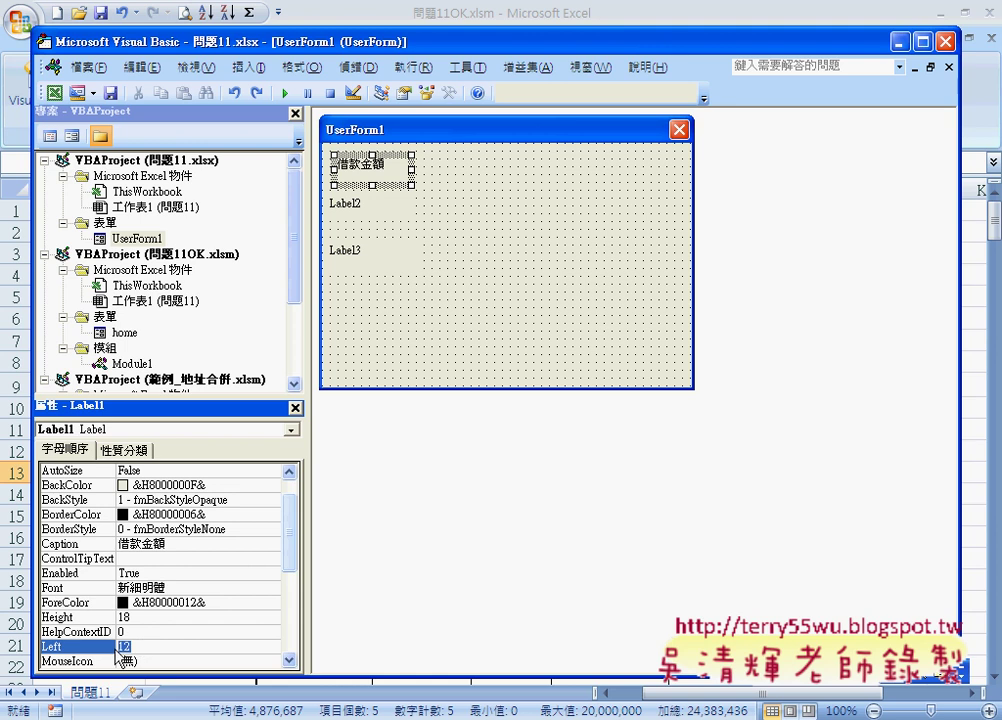
{"action": "type", "text": "10"}
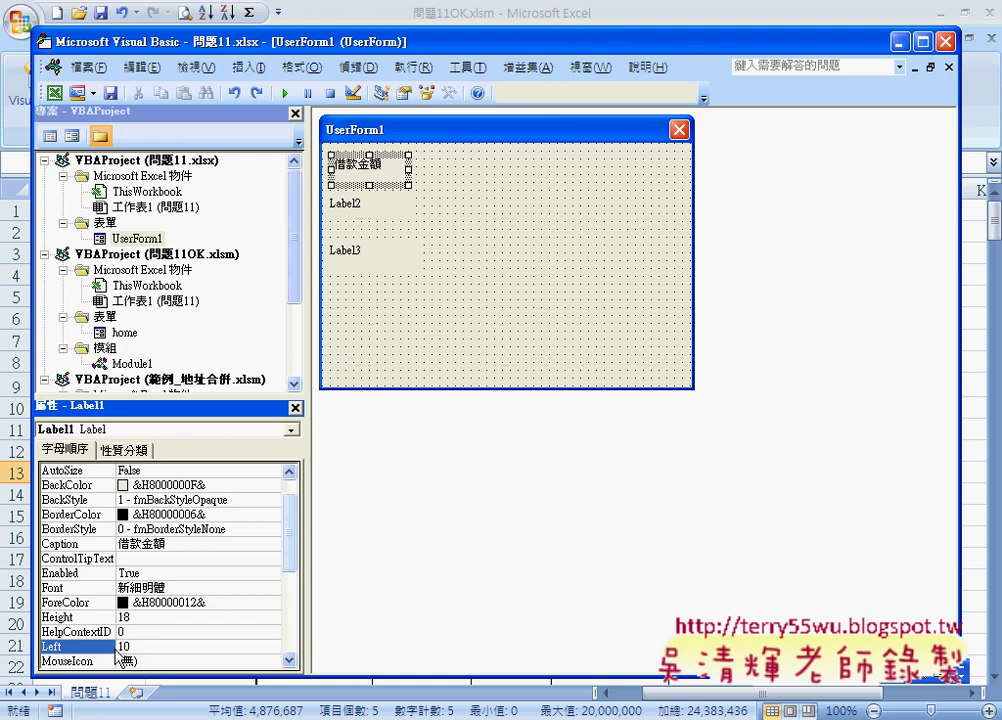
{"action": "left_click", "coordinate": [372, 208]}
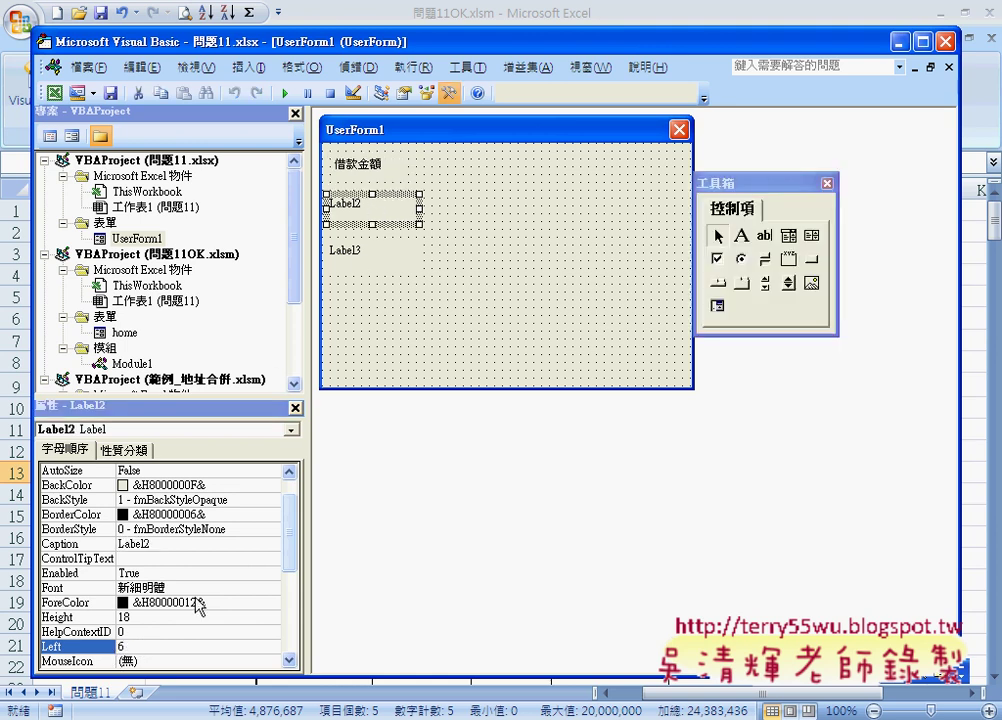
{"action": "double_click", "coordinate": [157, 647]}
{"action": "type", "text": "10"}
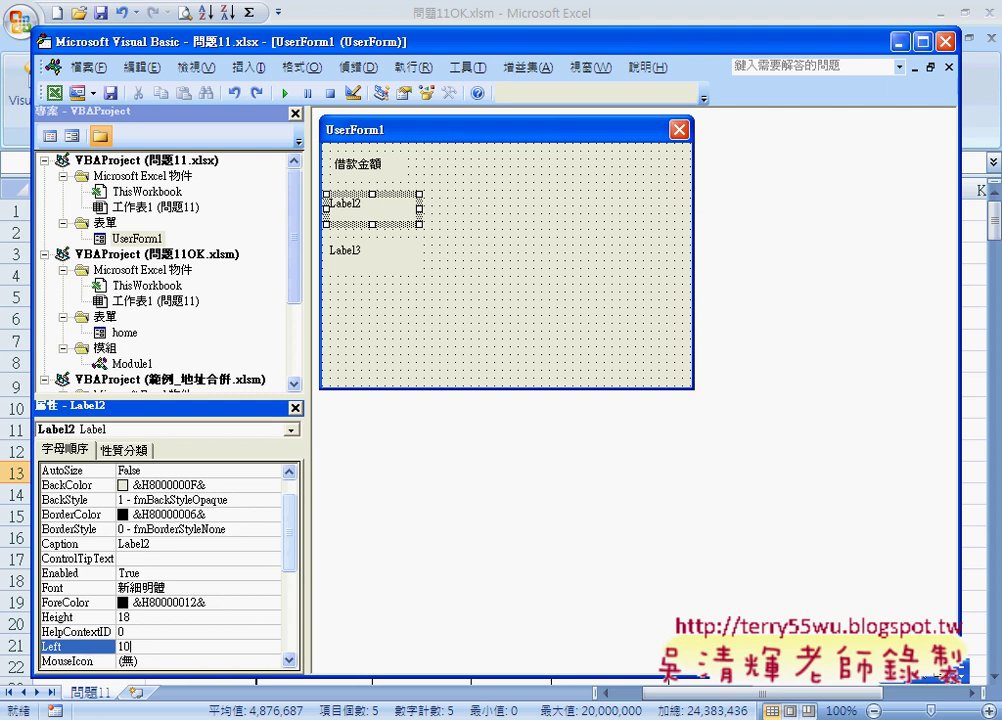
{"action": "left_click", "coordinate": [97, 648]}
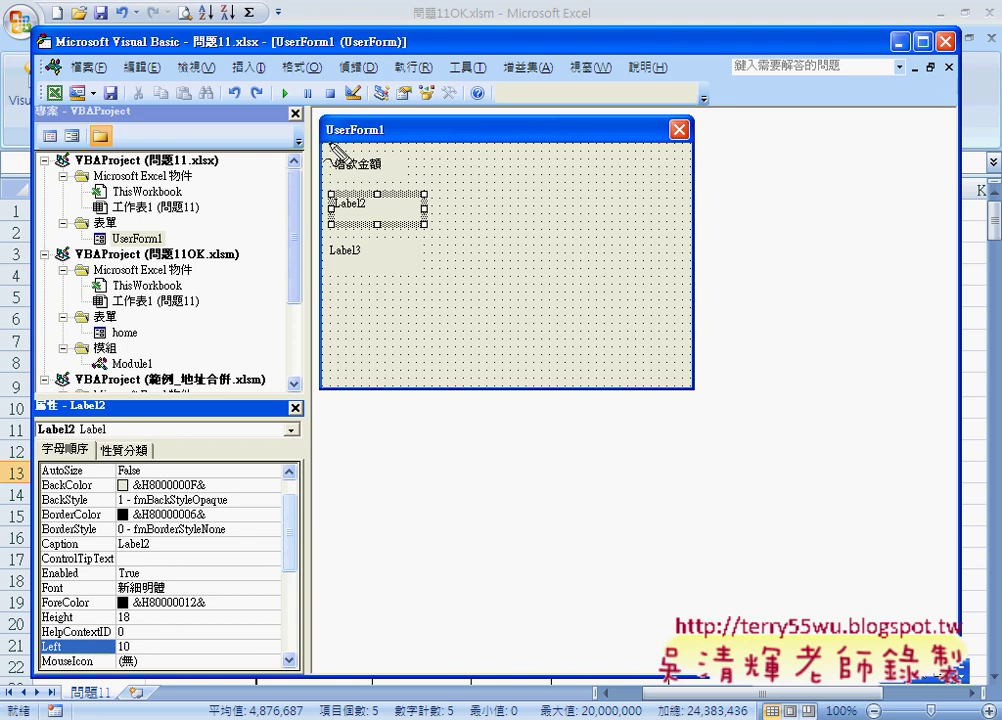
{"action": "left_click_drag", "start_coordinate": [324, 145], "coordinate": [398, 147]}
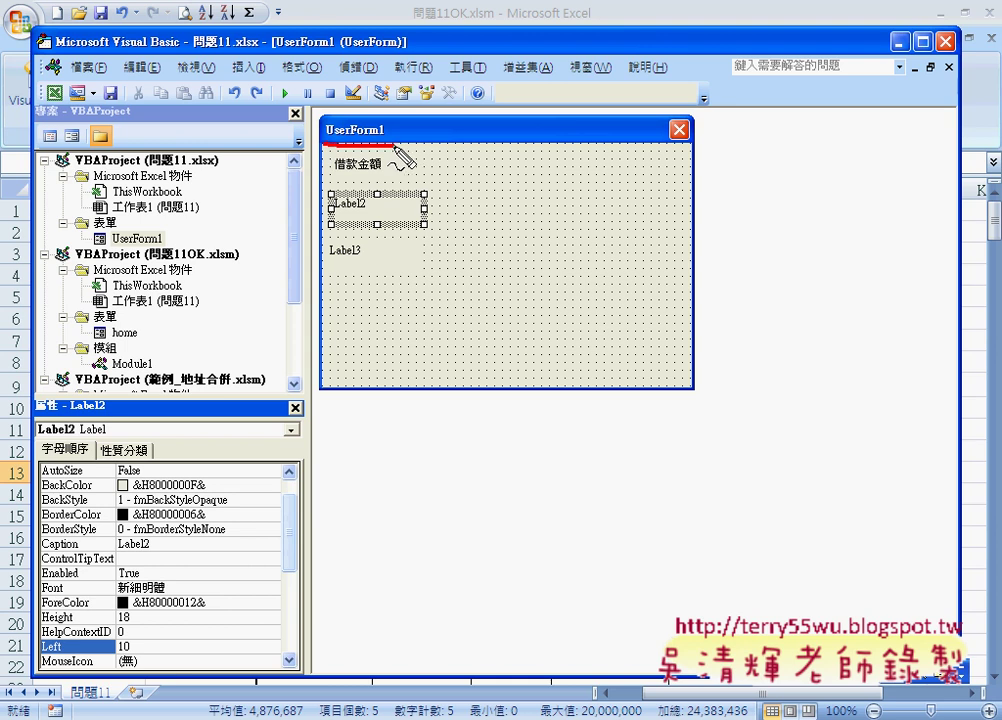